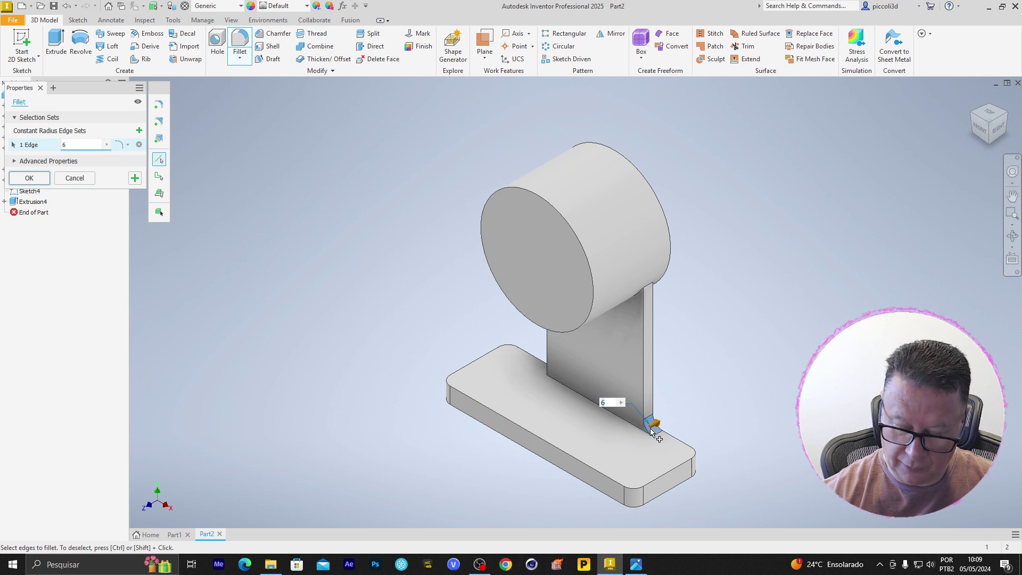
Complete the fillet at one end of the upright web's base and fillet the opposite web-to-base edge with a 16 mm radius
key(Return)
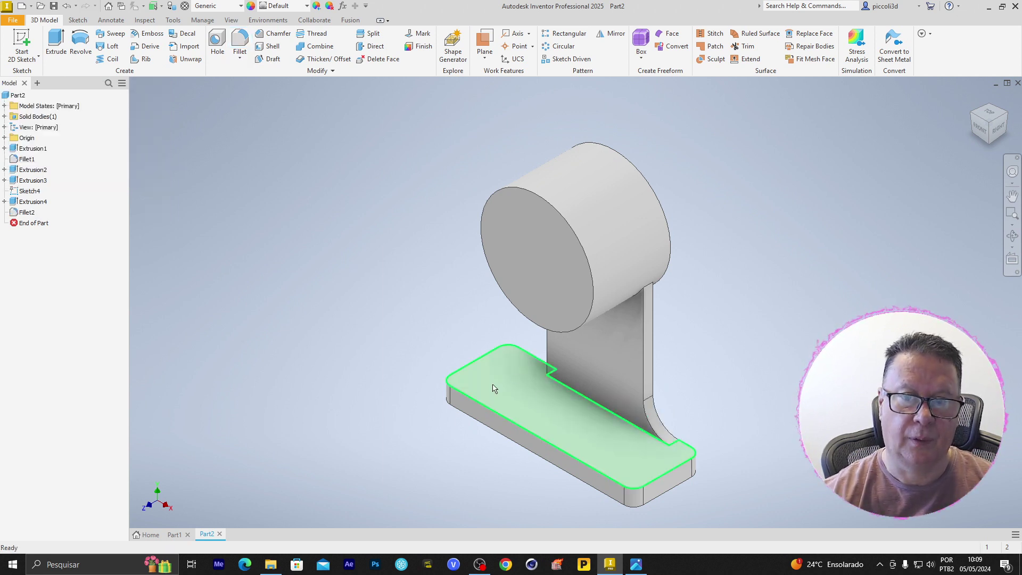
shift+middle_drag(493, 388, 496, 429)
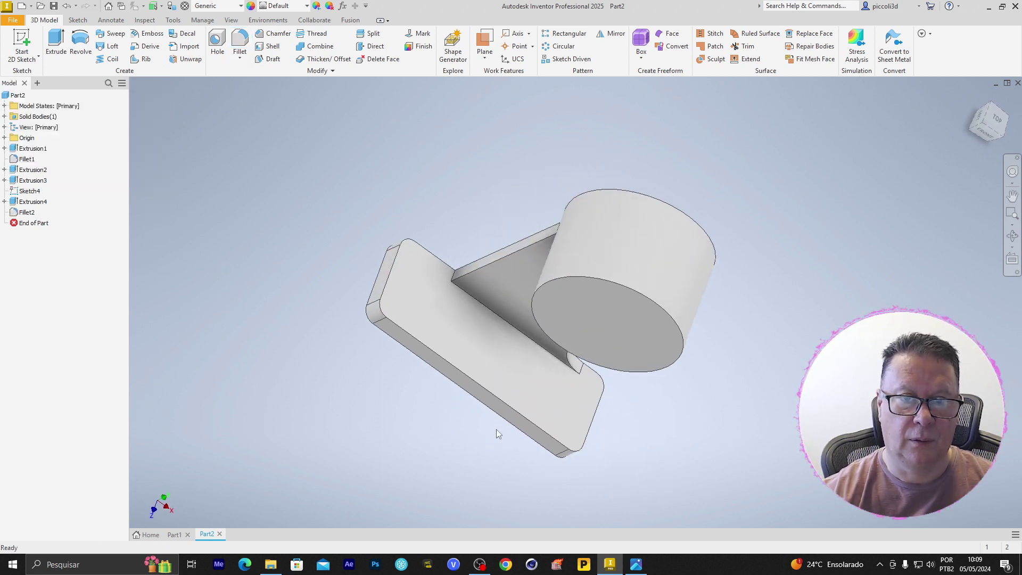
click(453, 277)
key(f)
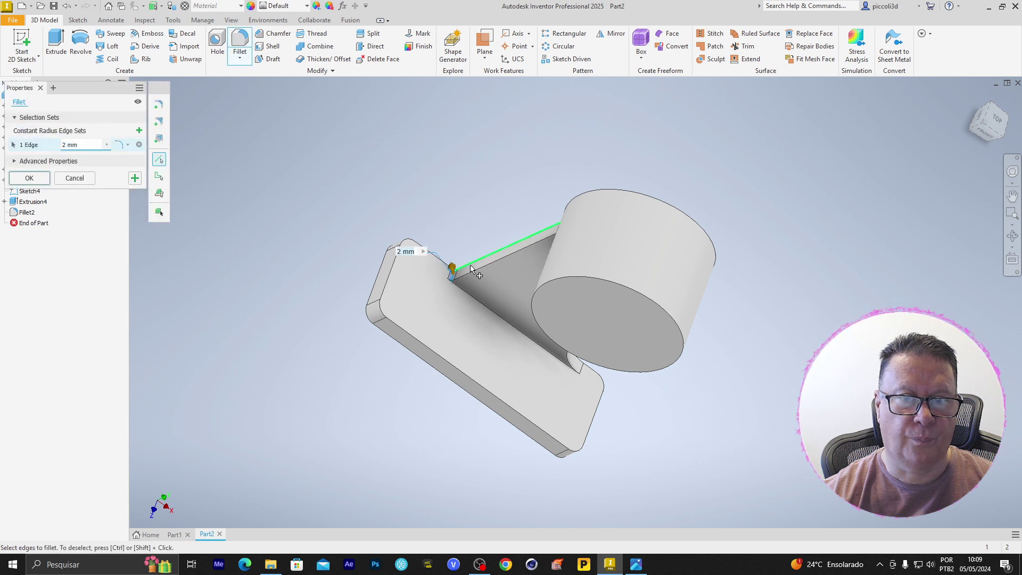
text(10)
key(Return)
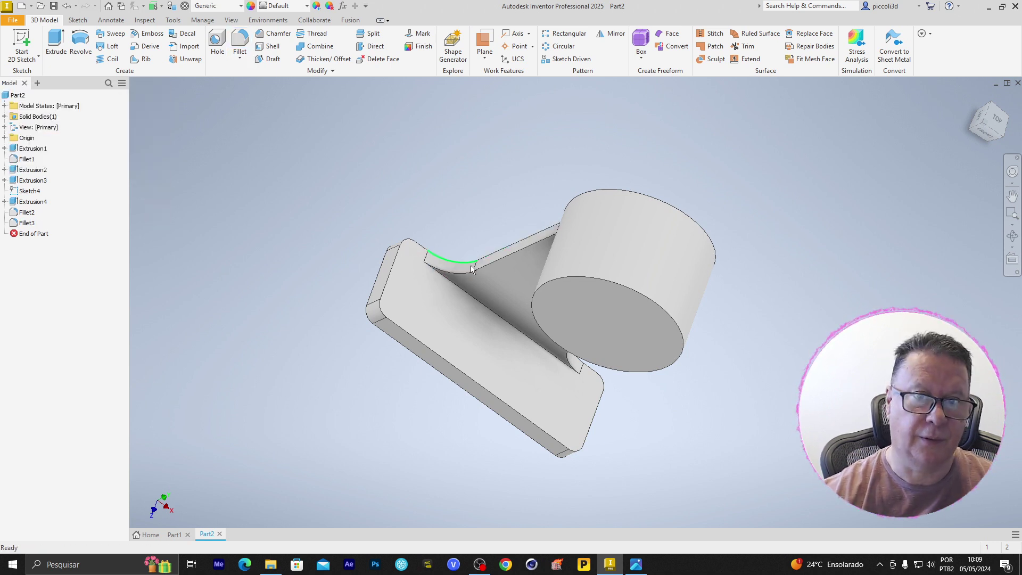
Fillet the edge where one narrow side of the upright web meets the underside of the cylinder
shift+middle_drag(673, 452, 633, 356)
scroll(641, 349, up, 5)
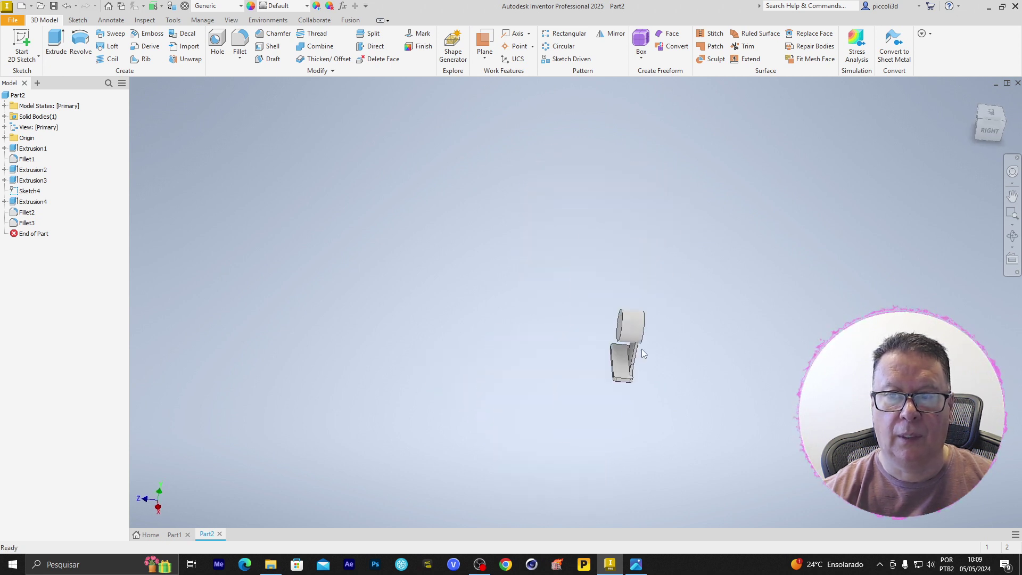
scroll(642, 349, down, 10)
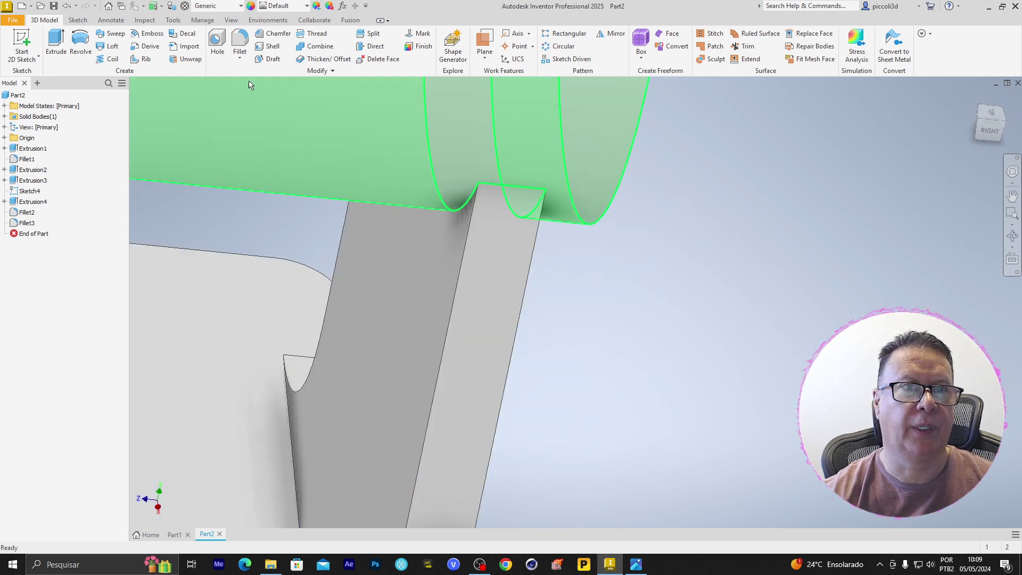
click(239, 46)
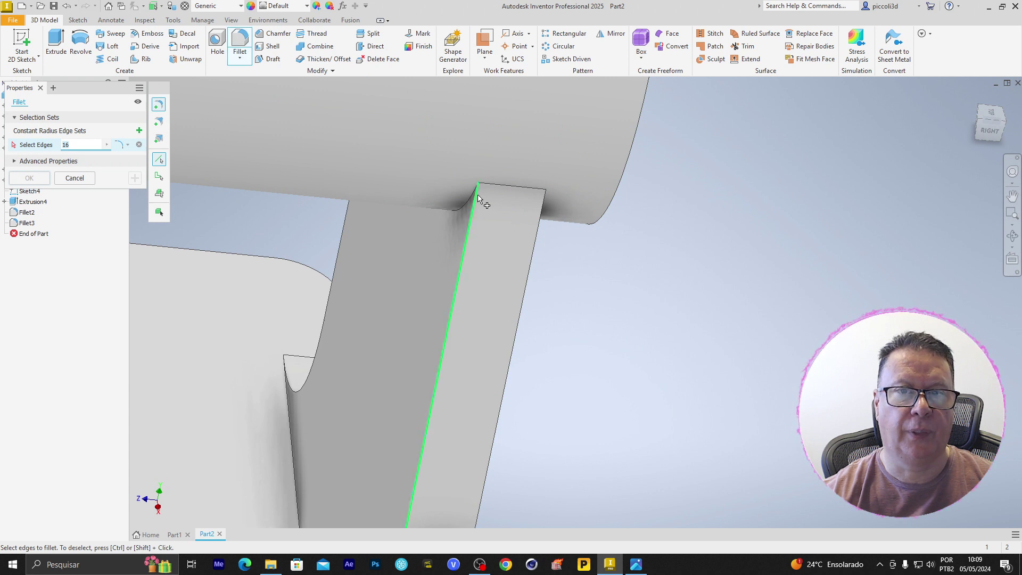
click(500, 190)
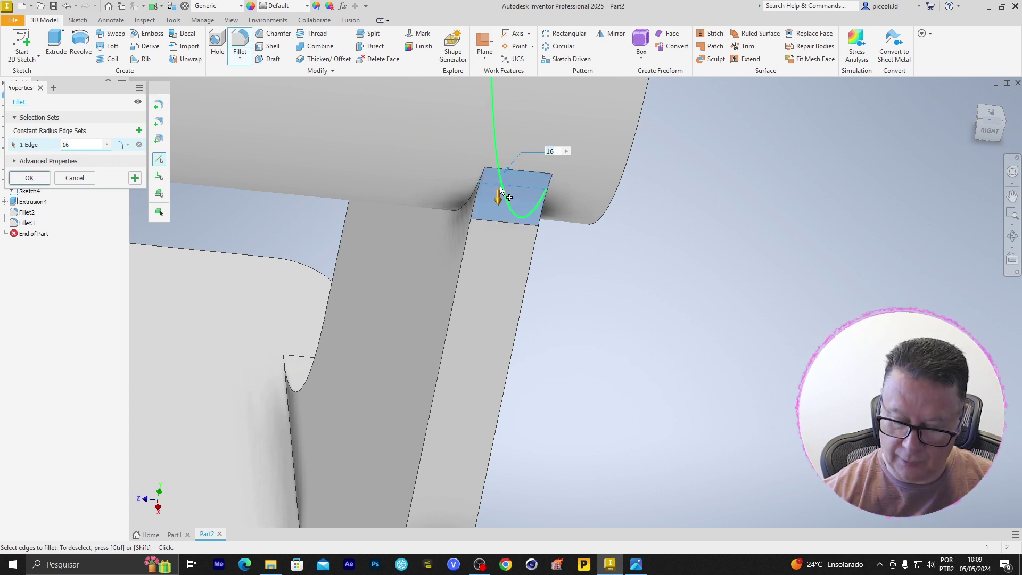
key(Return)
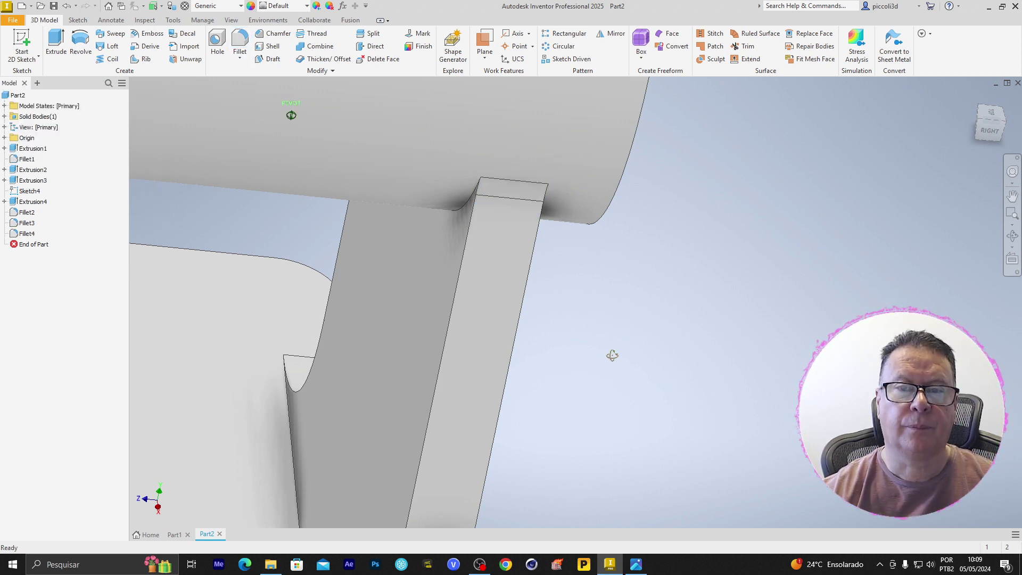
Fillet the matching edge where the web's opposite narrow side meets the cylinder
key(F6)
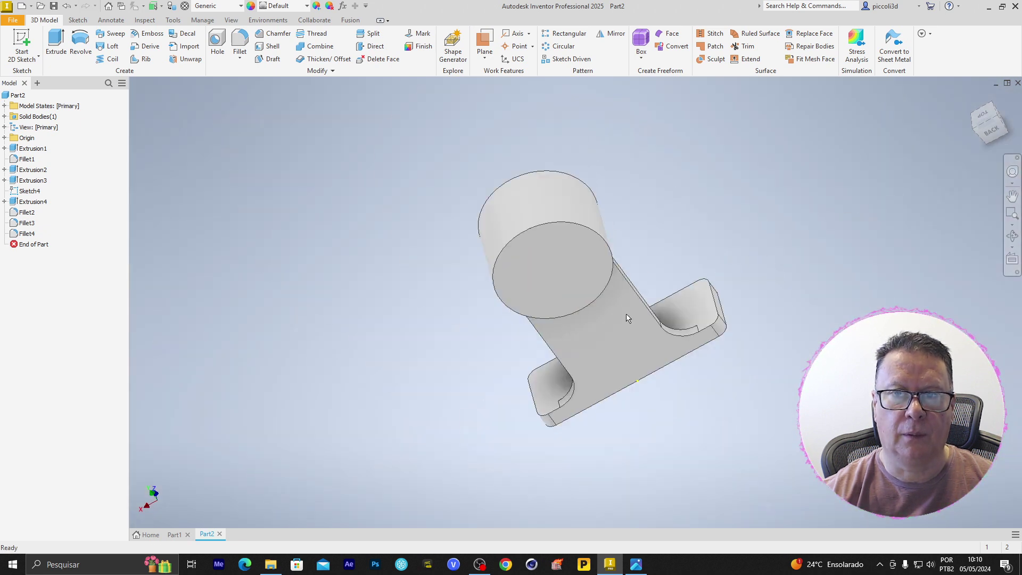
shift+middle_drag(627, 318, 535, 269)
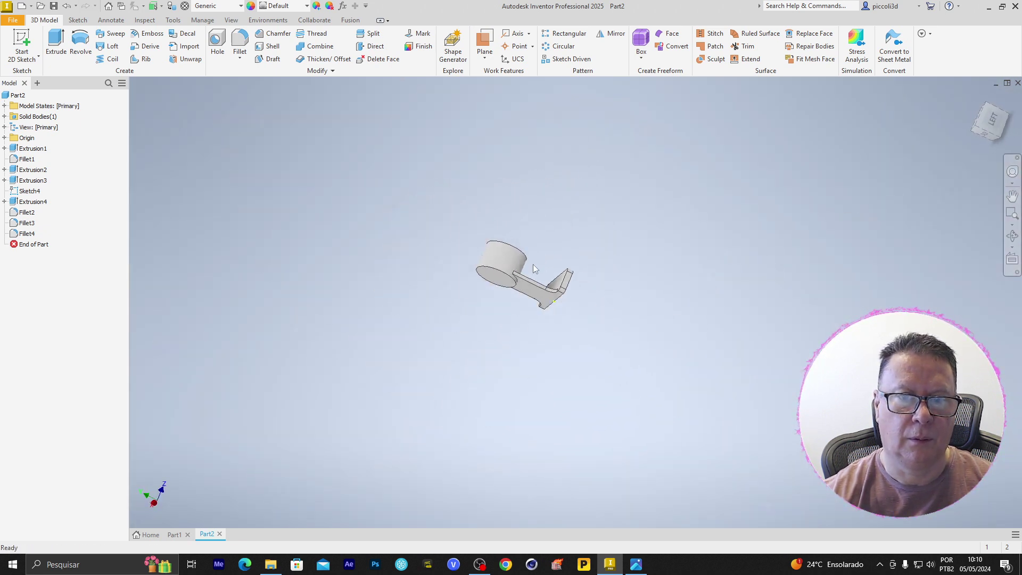
scroll(534, 268, up, 10)
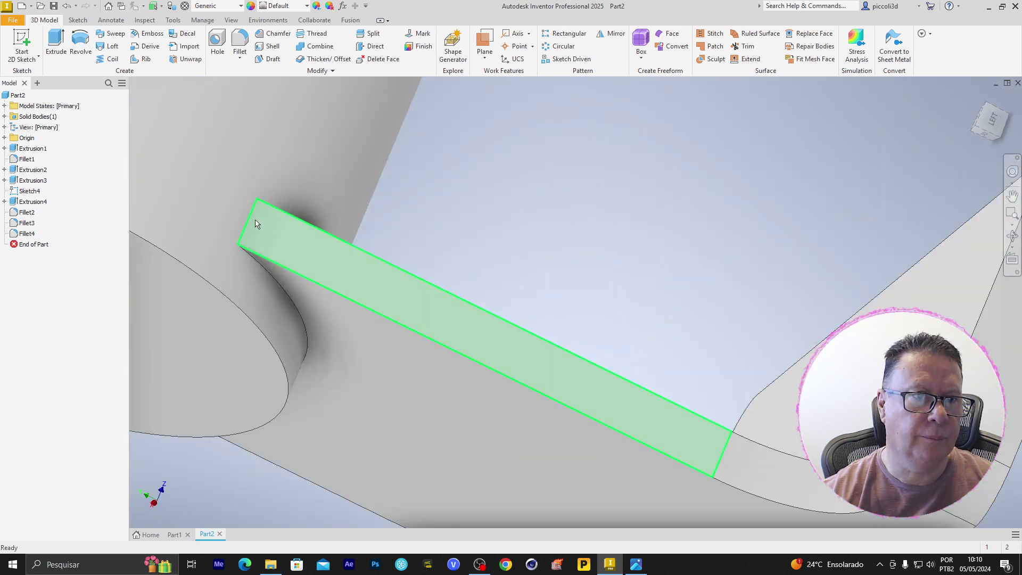
click(247, 225)
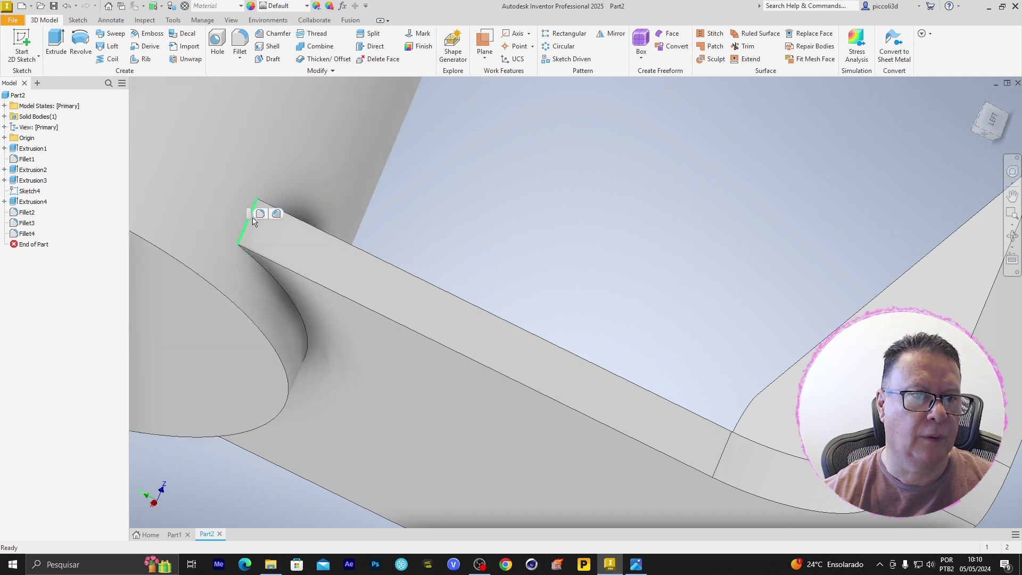
click(260, 214)
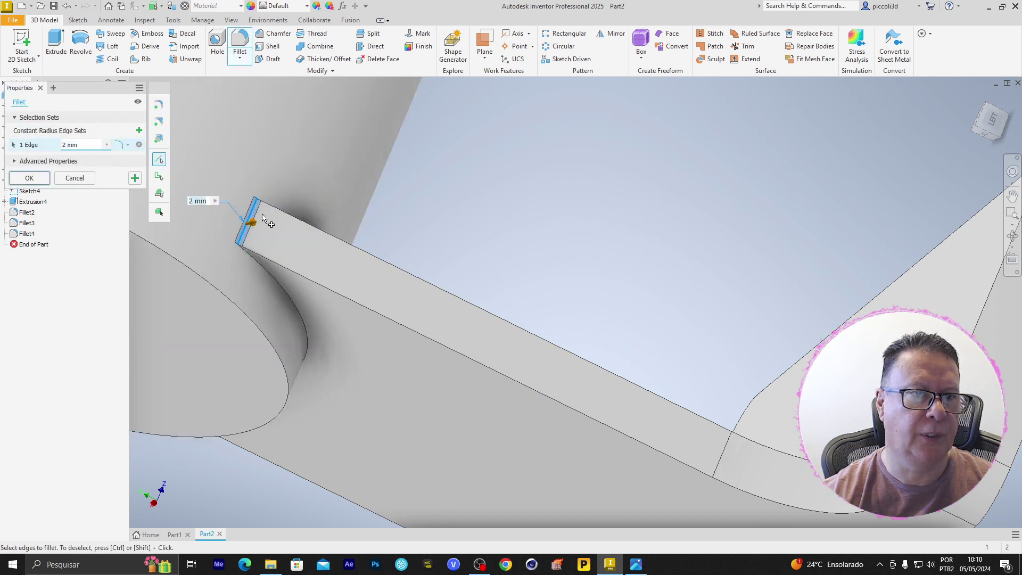
key(Return)
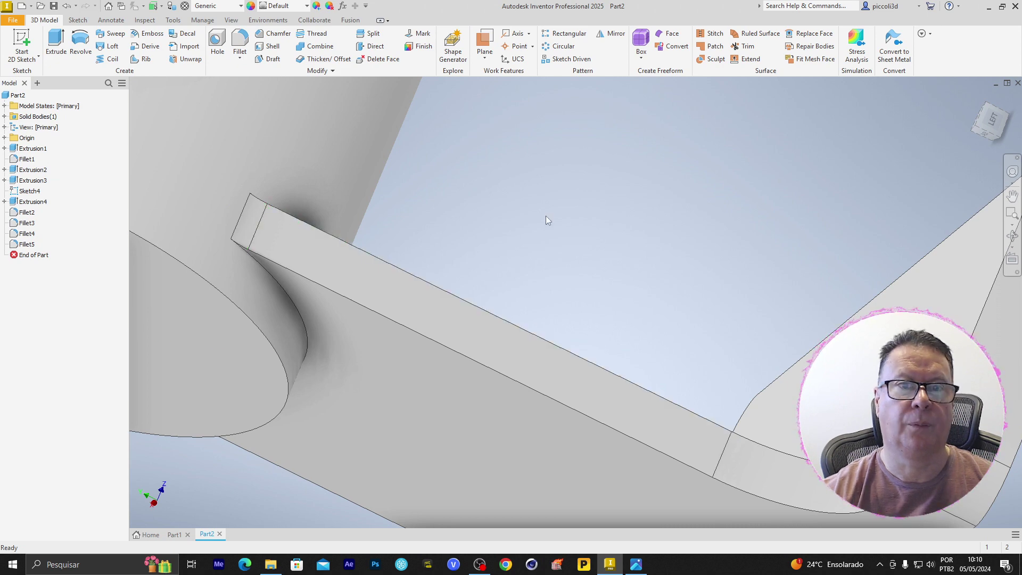
Start a new 2D sketch on the part's YZ origin plane
click(972, 100)
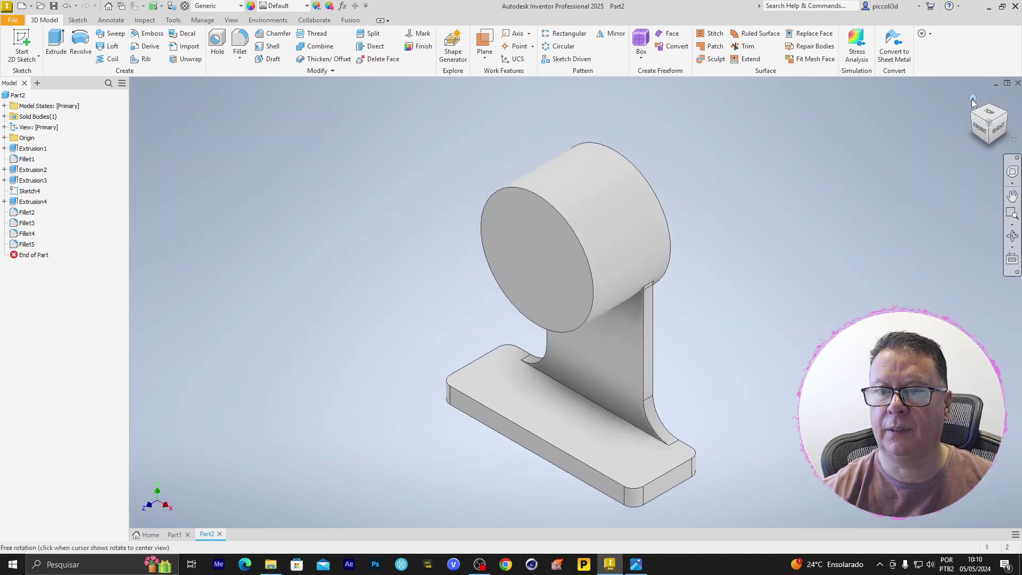
click(1006, 117)
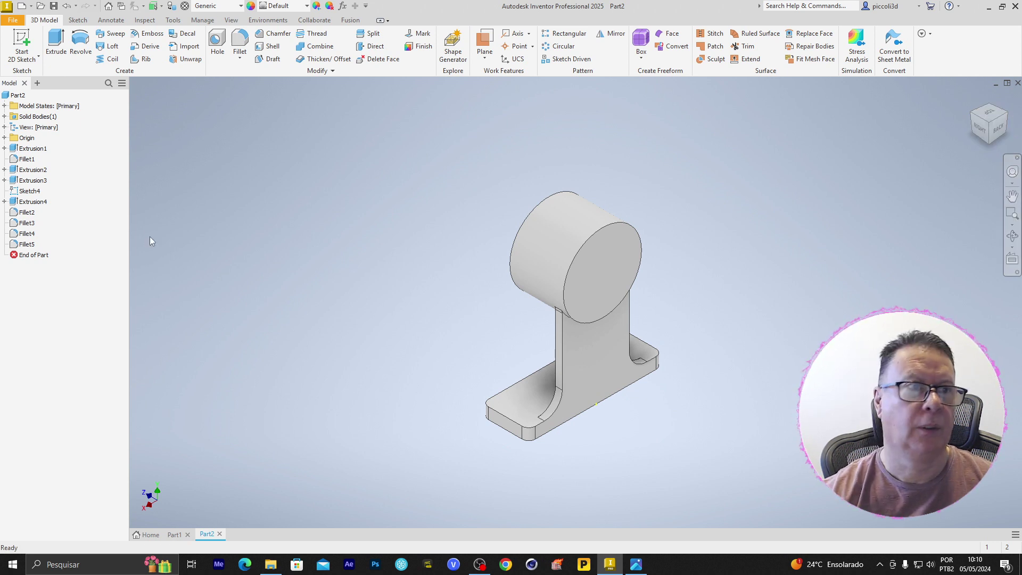
click(5, 138)
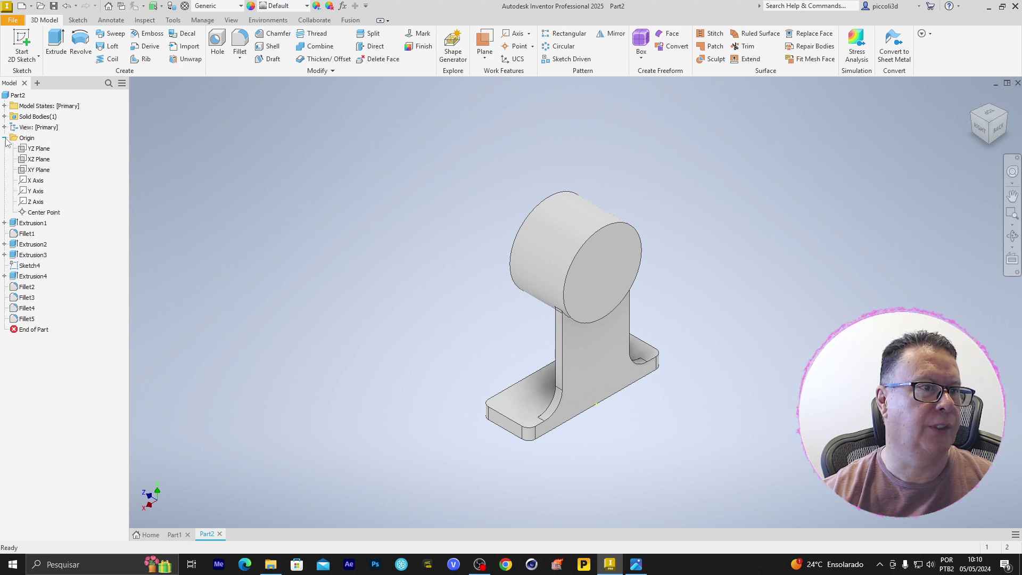
click(39, 149)
click(37, 58)
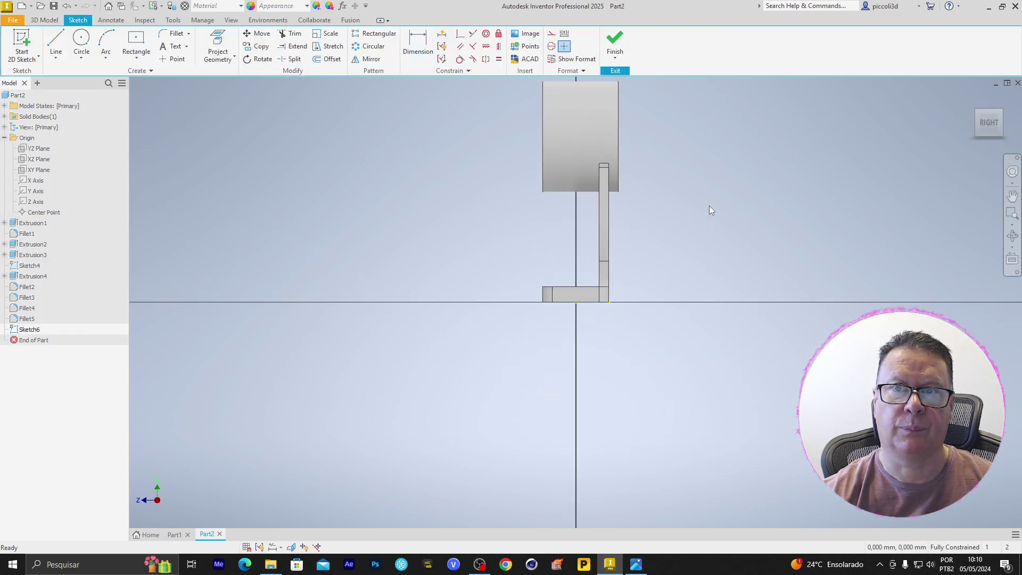
Set the model's visual style to Wireframe
mouse_move(688, 173)
middle_down()
mouse_move(597, 289)
mouse_move(549, 273)
middle_up()
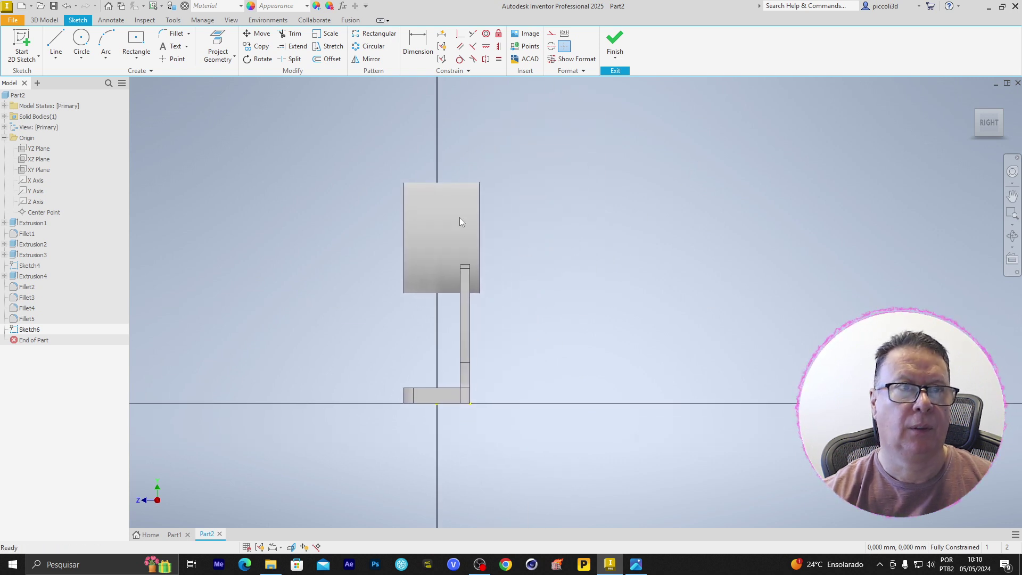
click(232, 21)
click(195, 55)
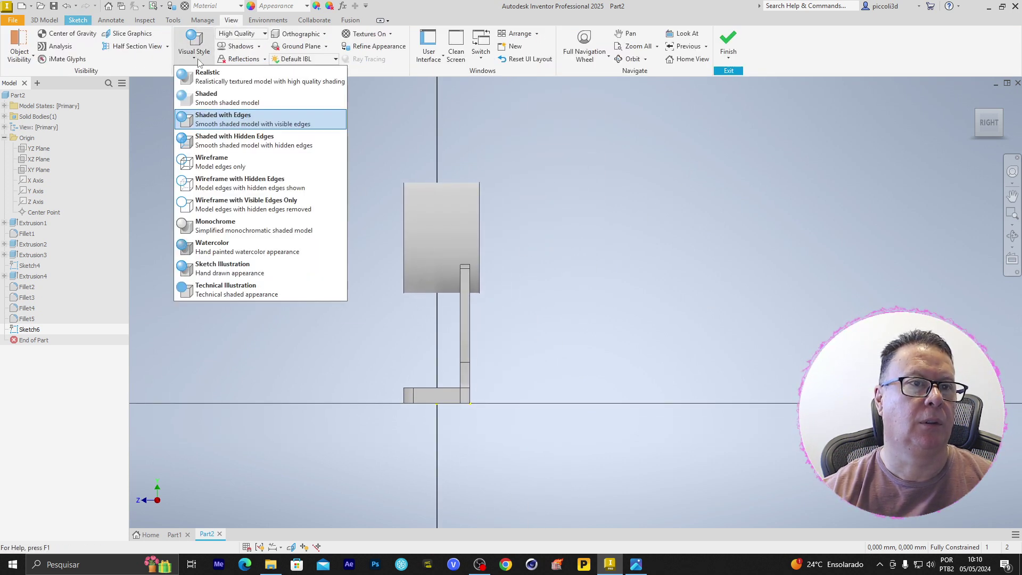
click(211, 164)
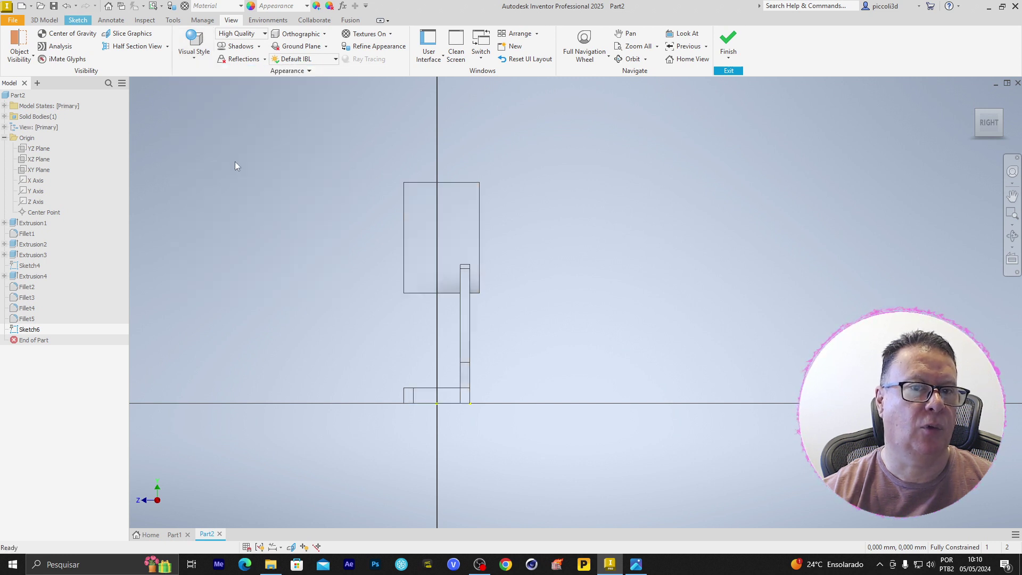
Sketch a 6 mm line along the cylinder's upper edge, starting at its upper rear corner
middle_drag(297, 232, 469, 313)
scroll(471, 267, down, 2)
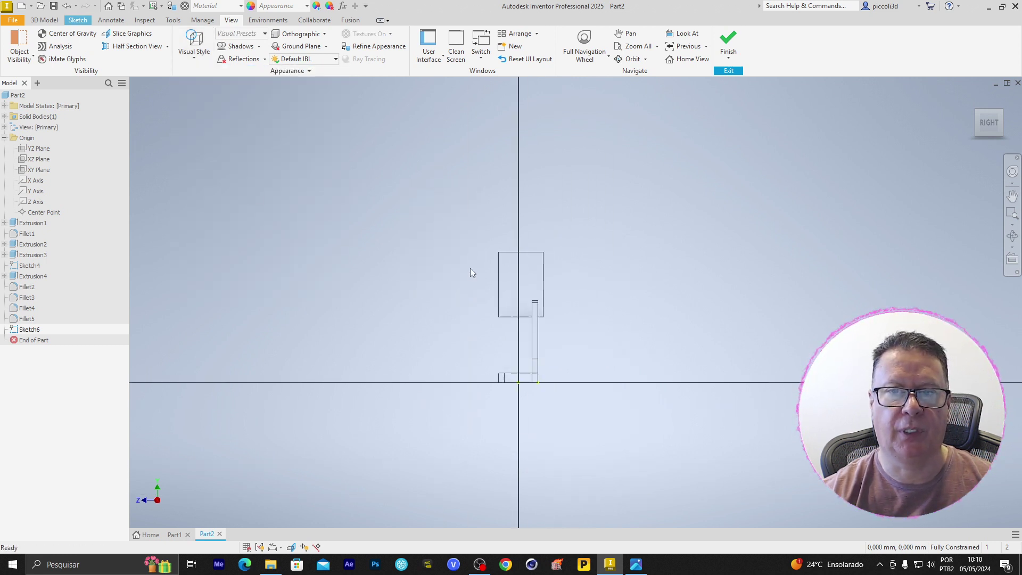
scroll(461, 269, up, 3)
scroll(461, 270, up, 3)
mouse_move(447, 265)
middle_down()
mouse_move(231, 194)
mouse_move(244, 223)
middle_up()
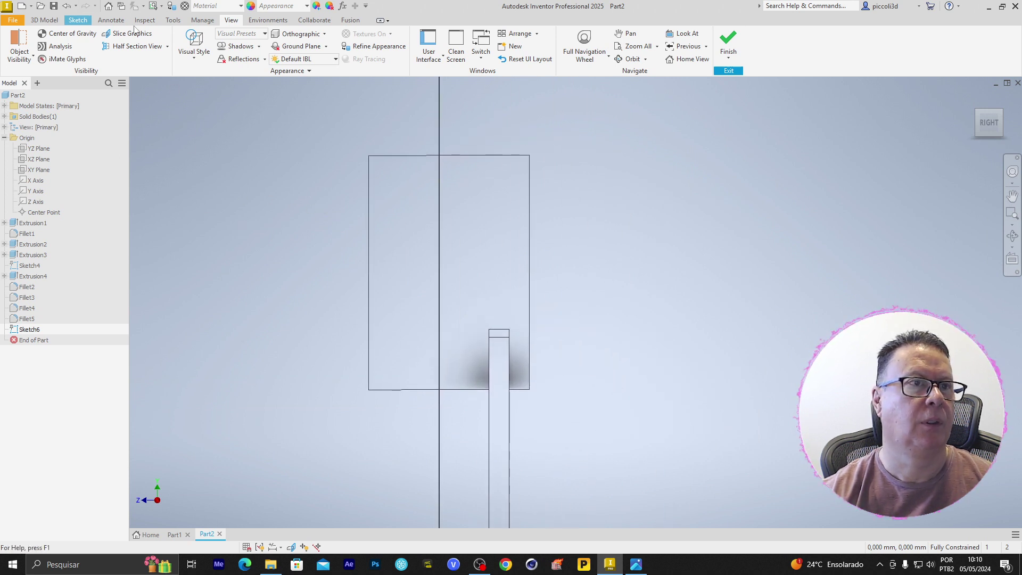
click(77, 20)
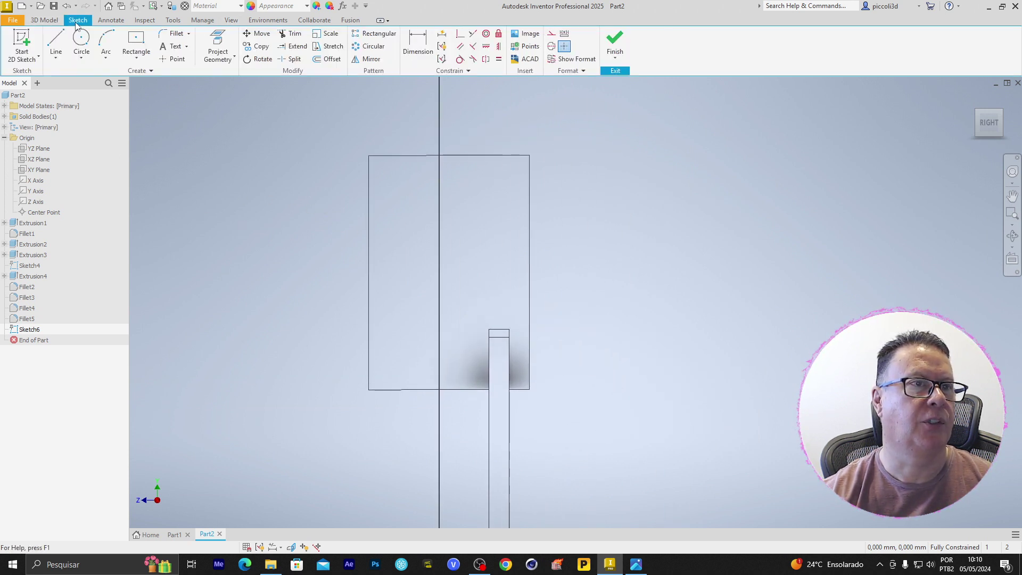
click(54, 42)
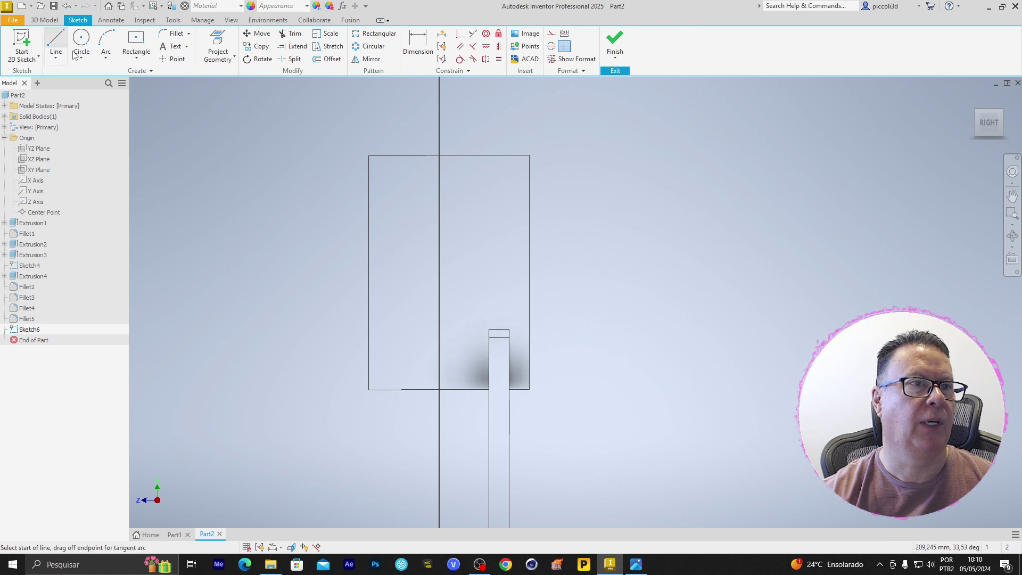
click(530, 155)
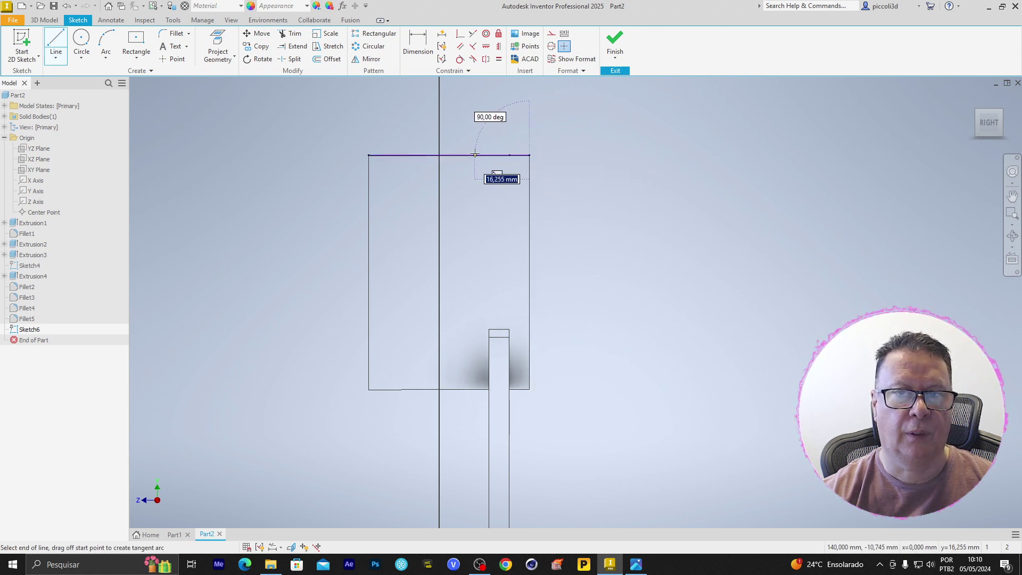
text(6)
key(Return)
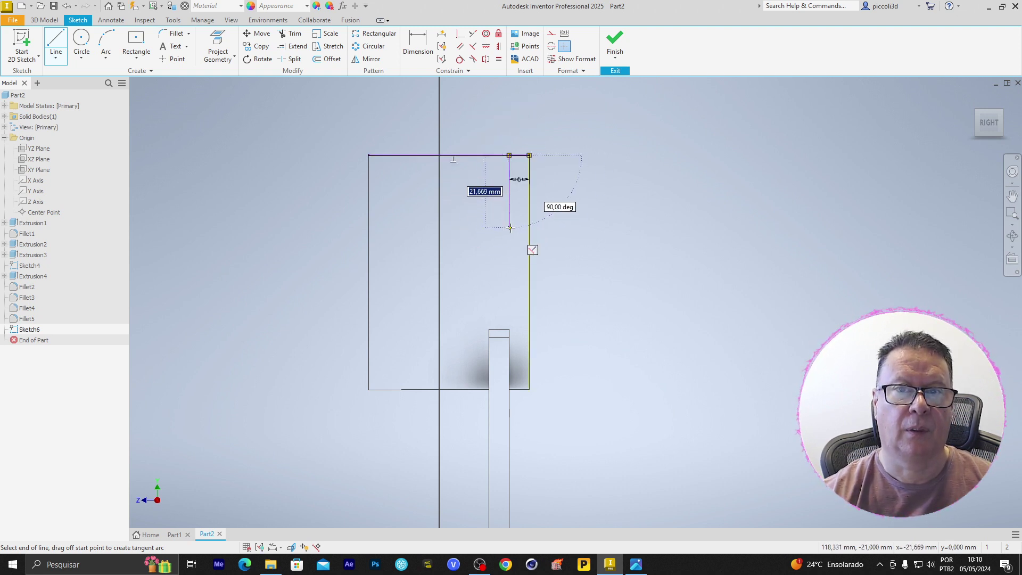
key(Escape)
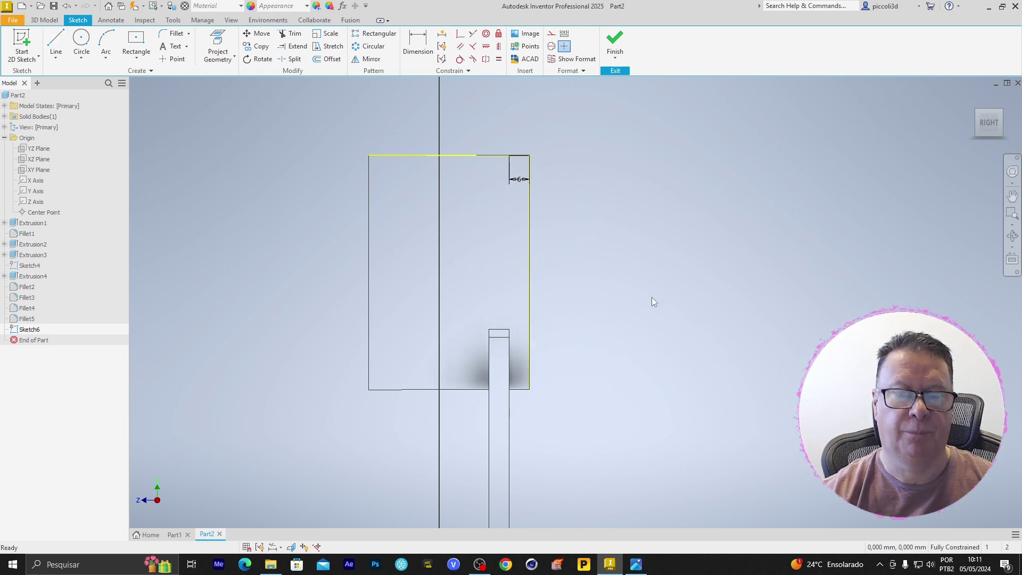
Sketch a horizontal centre line across the cylinder, from the midpoint of its rear edge to the midpoint of its front edge
key(l)
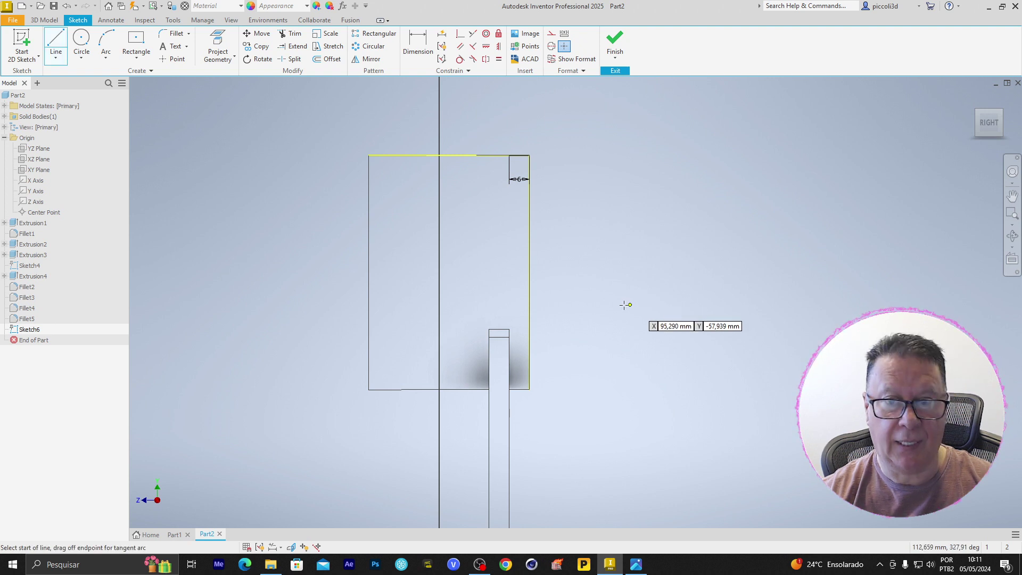
click(528, 273)
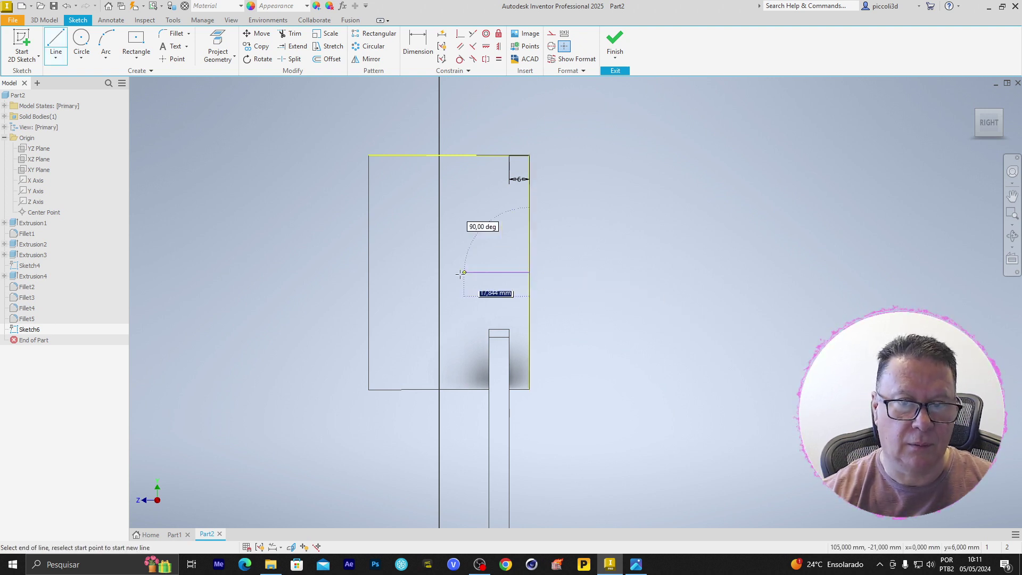
click(368, 272)
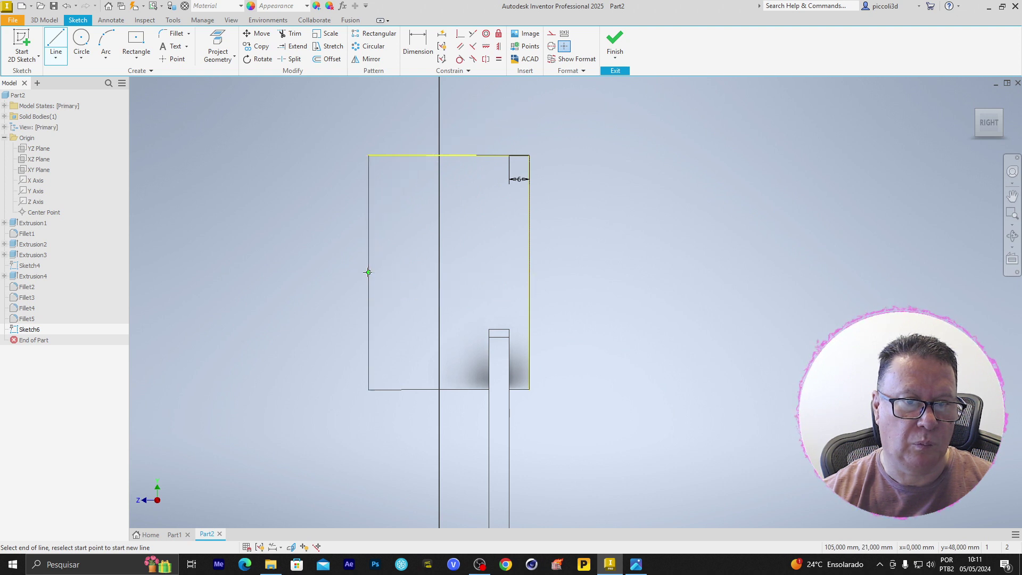
key(Escape)
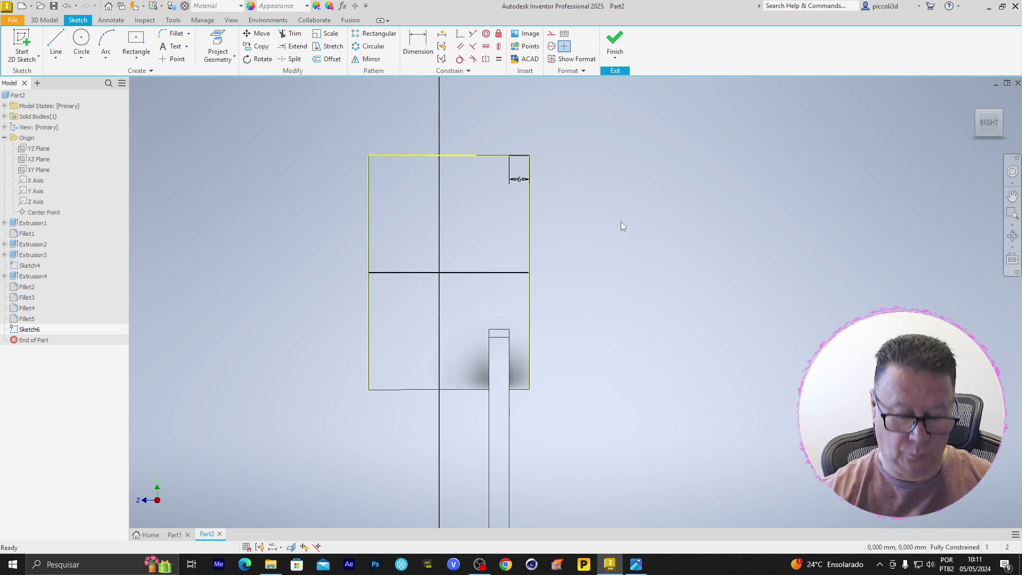
Sketch a vertical line from the front end of the 6 mm line down to the horizontal centre line
key(l)
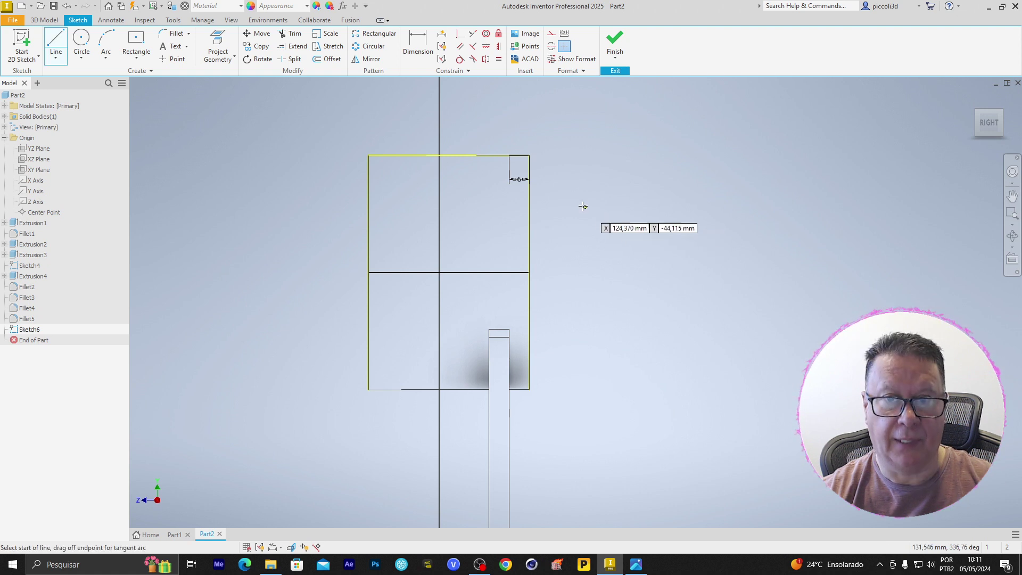
click(509, 155)
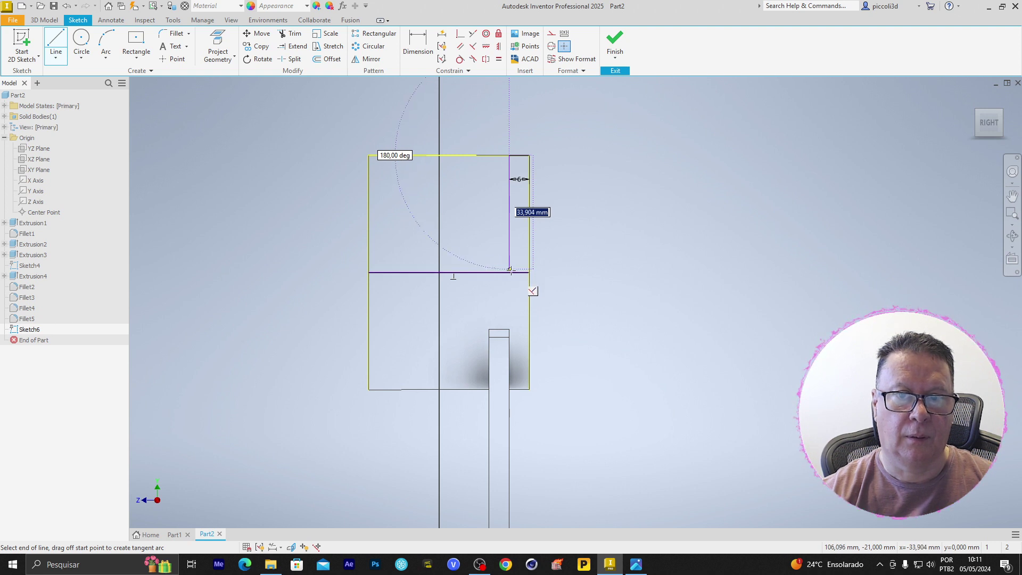
double_click(509, 274)
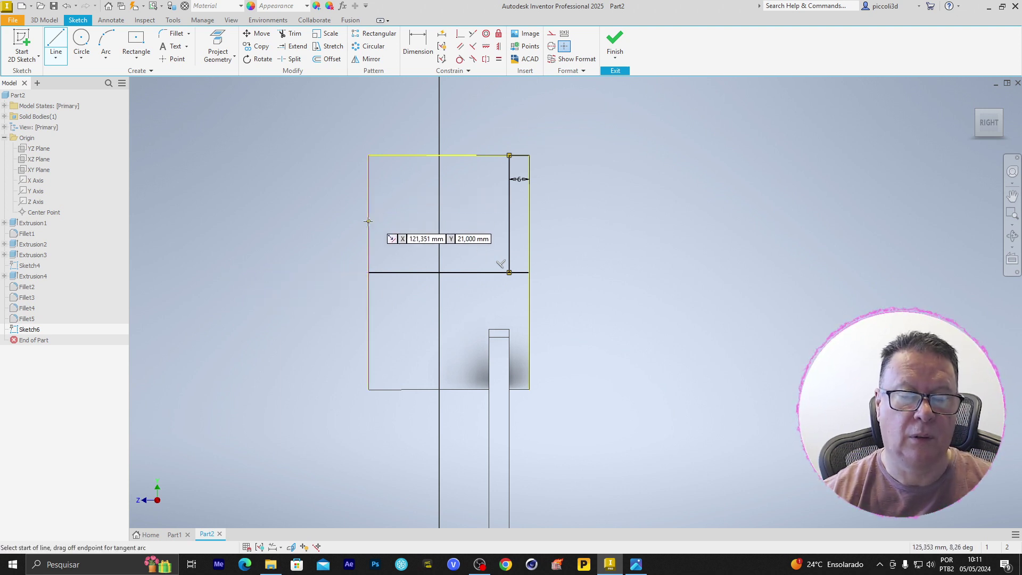
key(Escape)
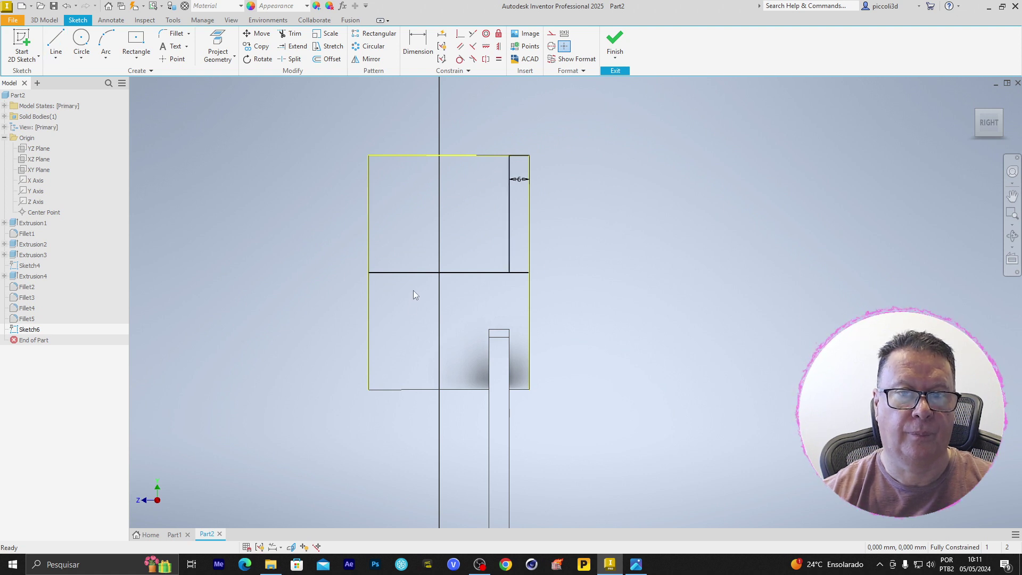
Sketch connected lines from the vertical line's lower end: 28 mm forward along the centre line, 42 mm up, and back level with the vertical line
key(l)
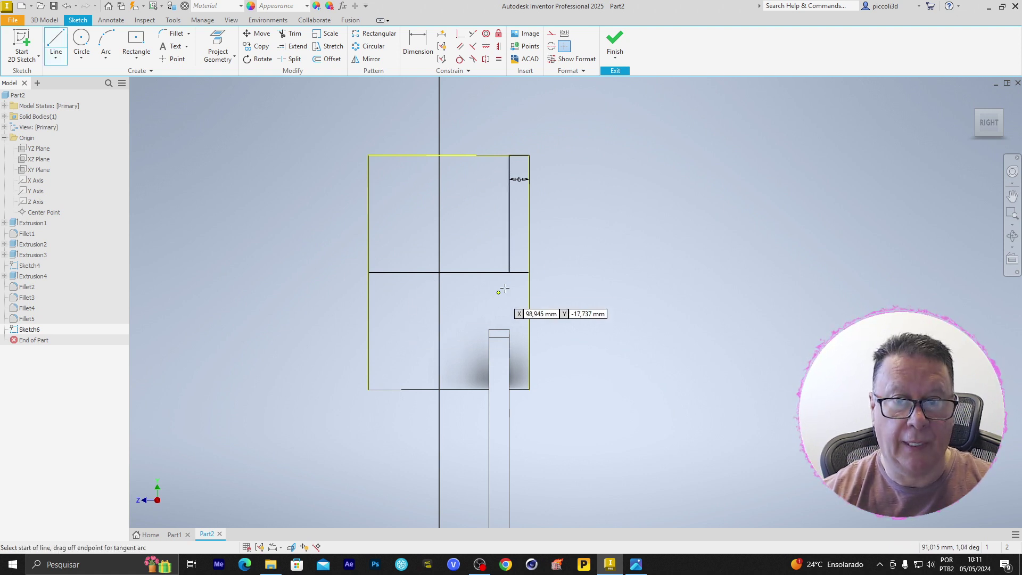
click(509, 272)
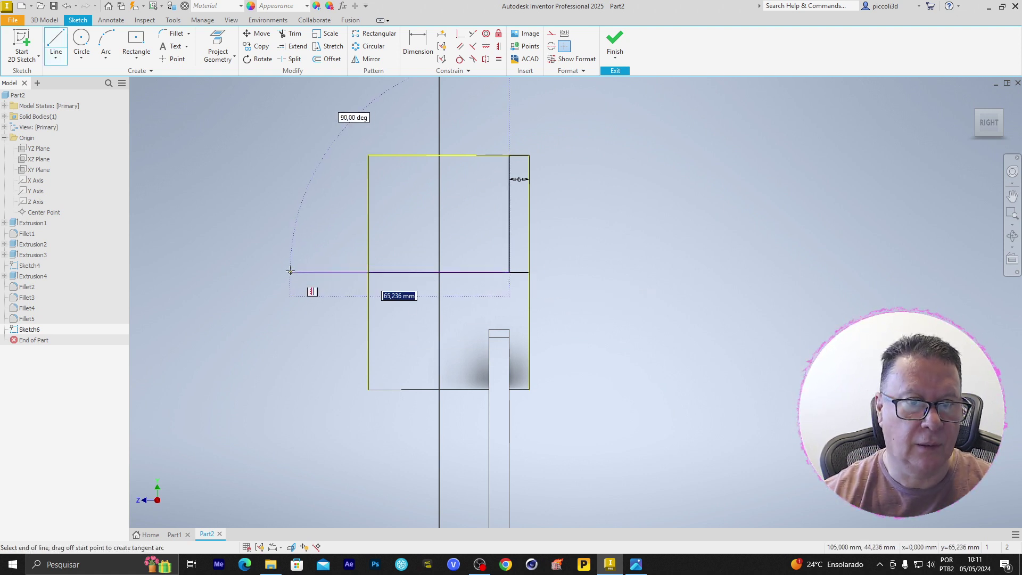
text(28)
key(Return)
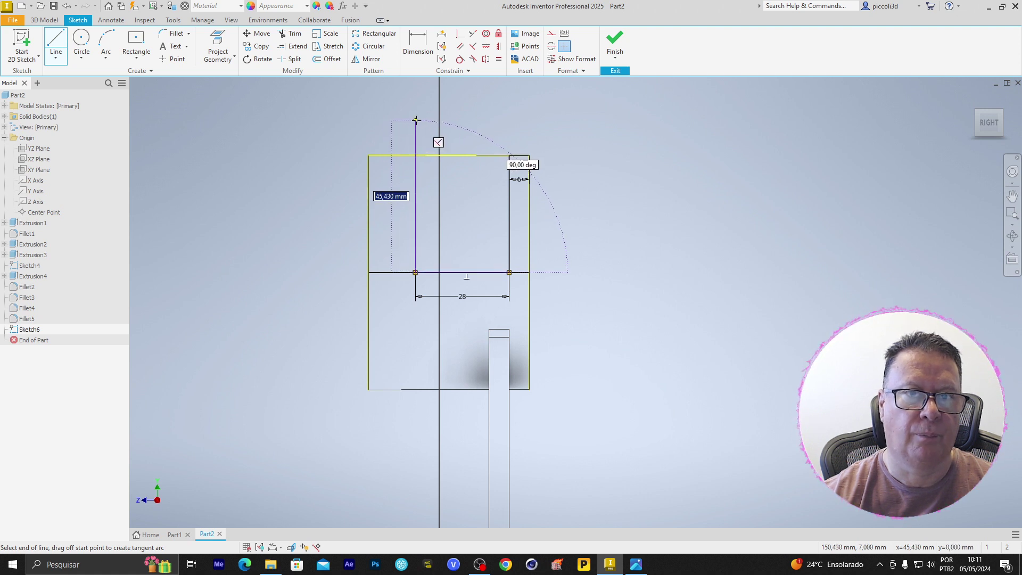
text(42)
key(Return)
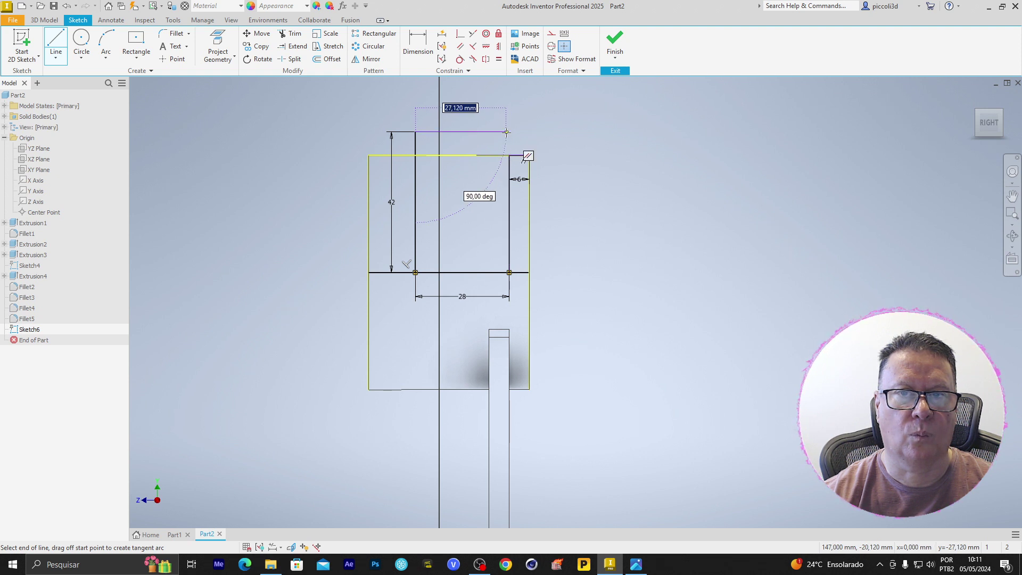
click(509, 131)
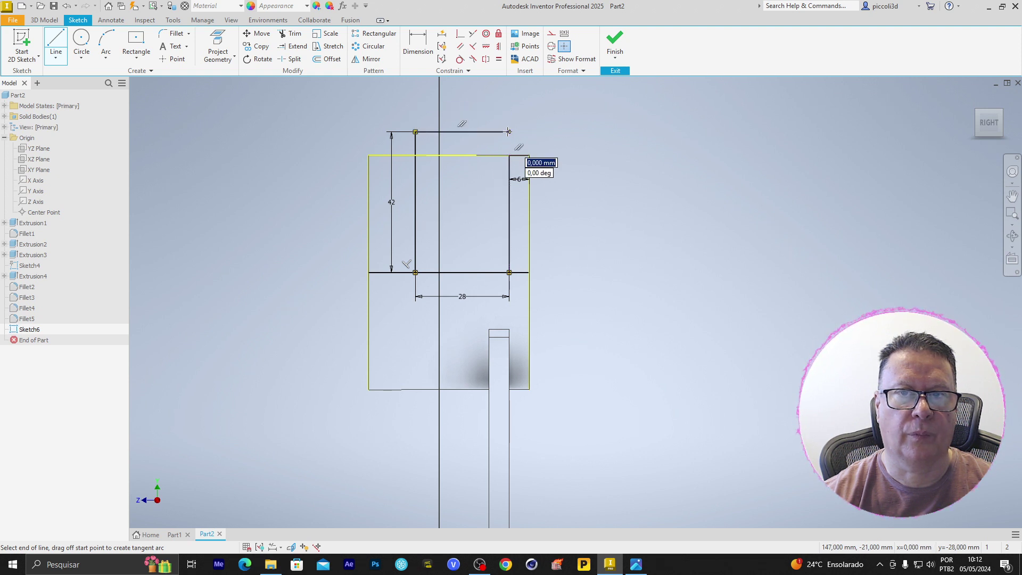
key(Escape)
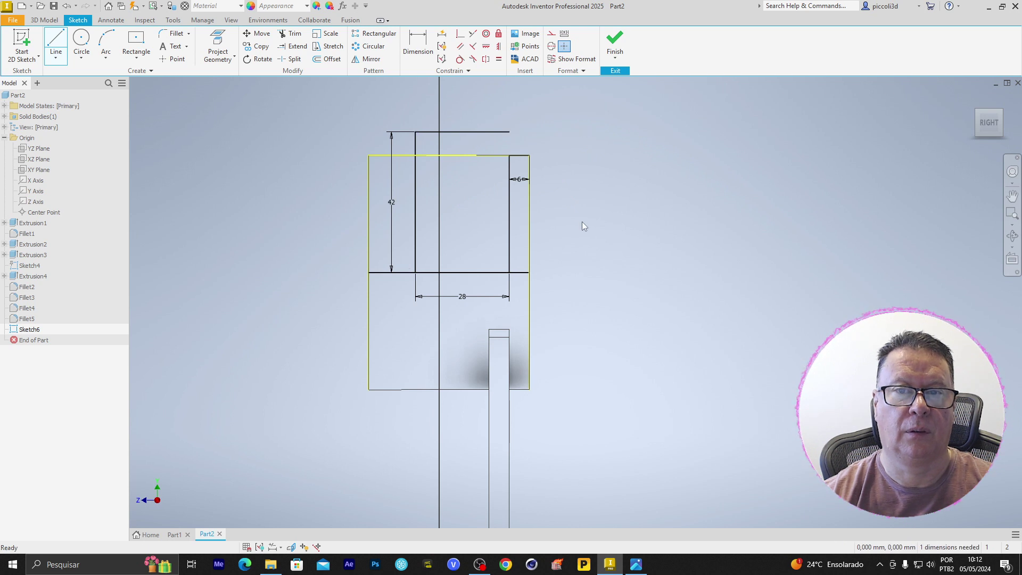
Replace the short rear vertical line with one running from the top line's rear end down to the centre line
click(510, 220)
key(Delete)
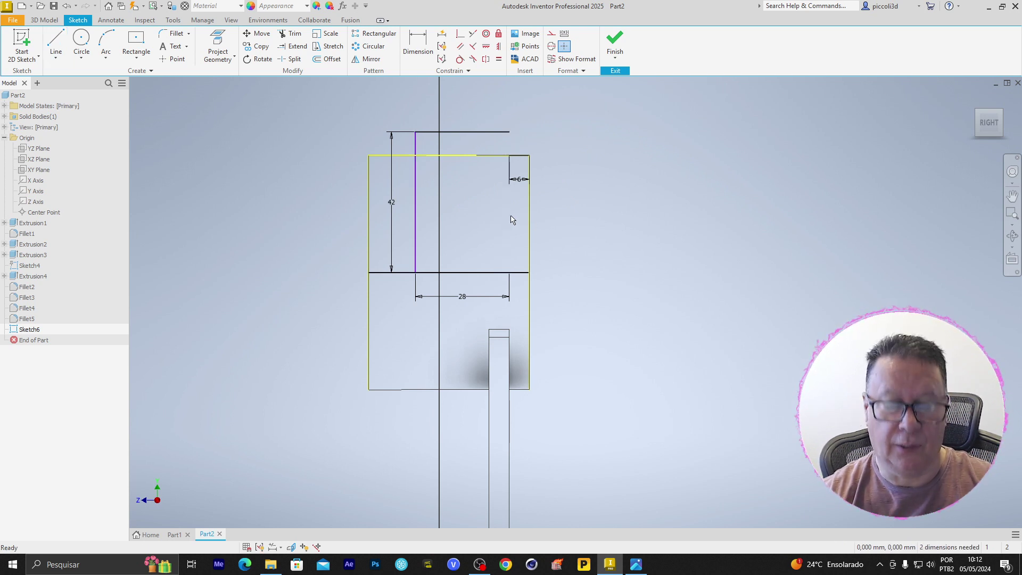
key(l)
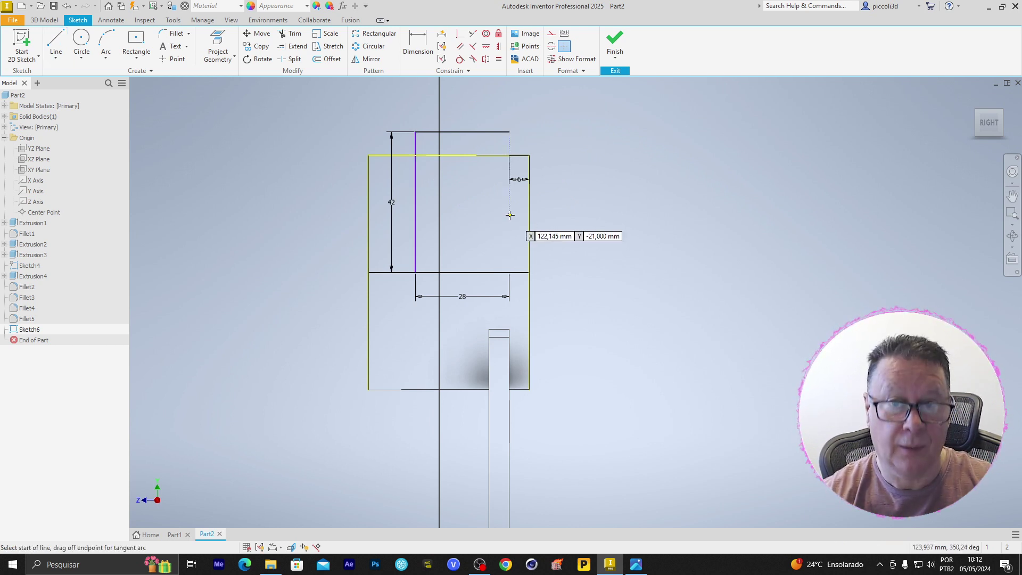
click(510, 132)
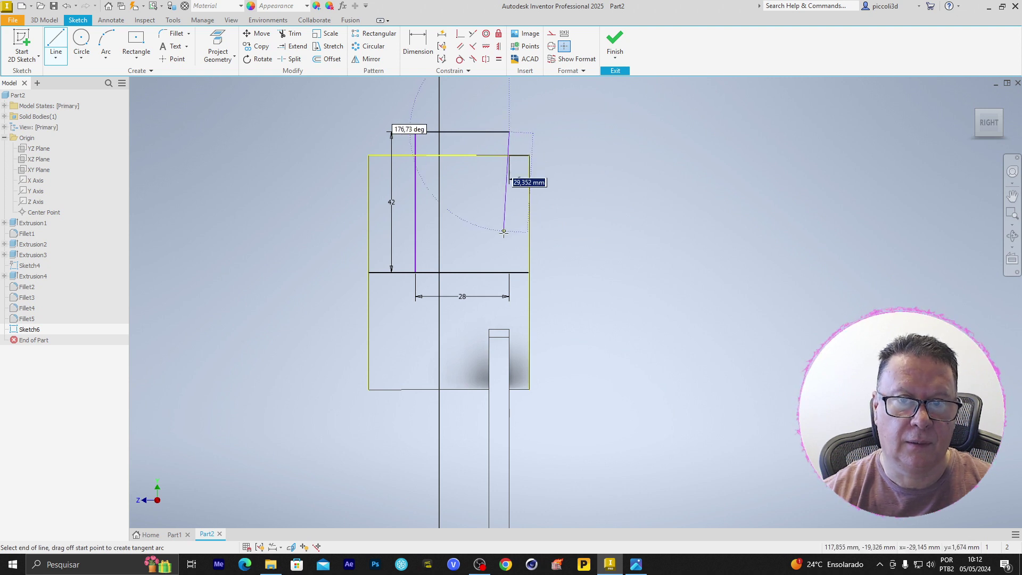
click(509, 273)
key(Escape)
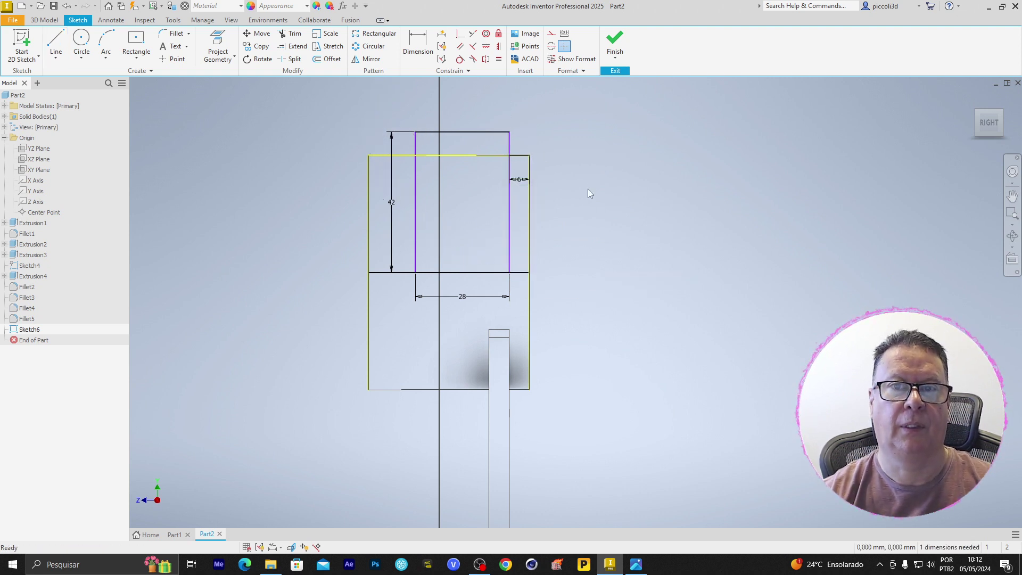
Delete the 6 mm line on the cylinder's upper edge and the horizontal lines across the cylinder's middle
mouse_move(542, 149)
mouse_down()
mouse_move(493, 172)
mouse_move(582, 149)
mouse_up()
click(619, 177)
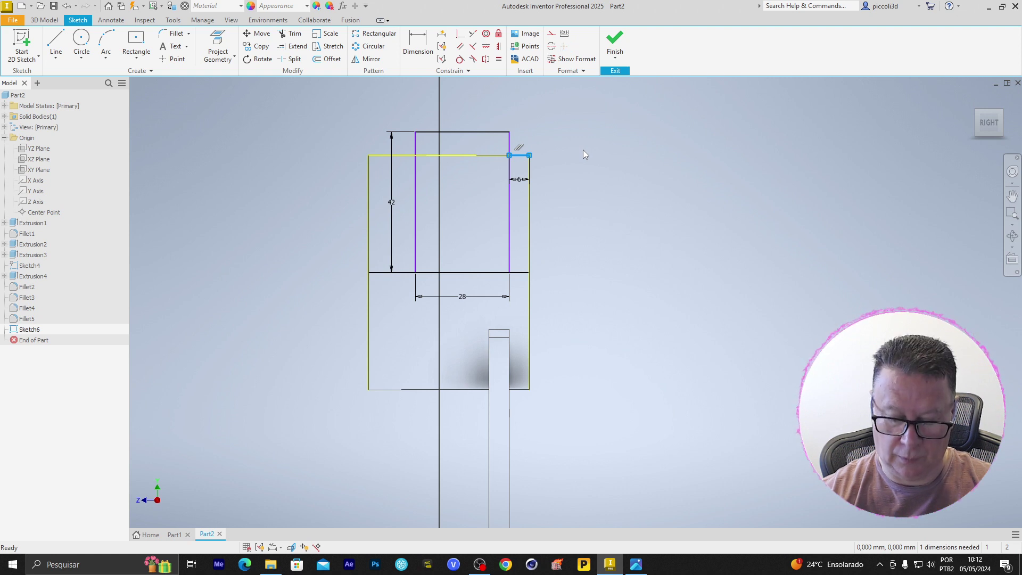
key(Delete)
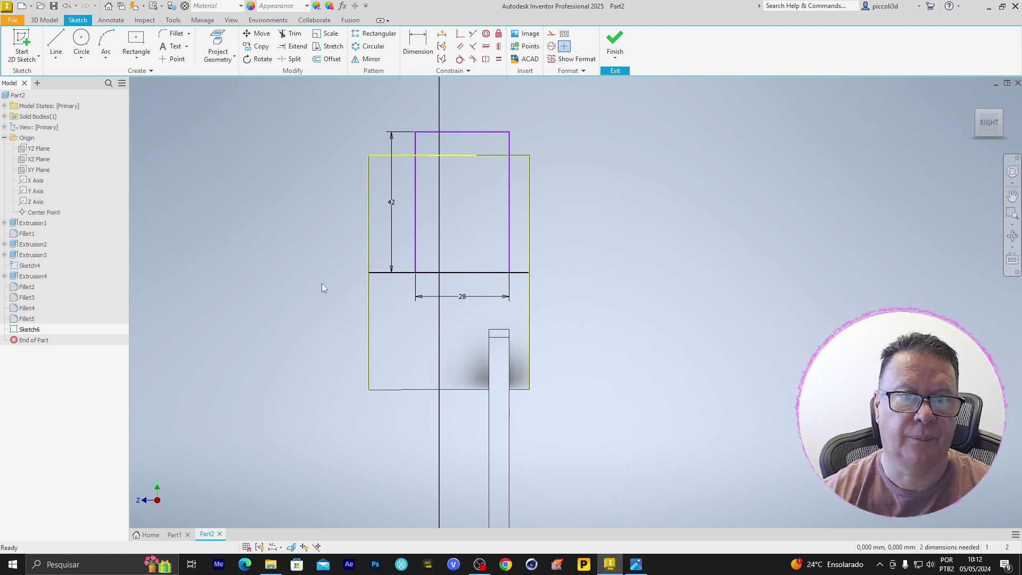
drag(321, 297, 567, 250)
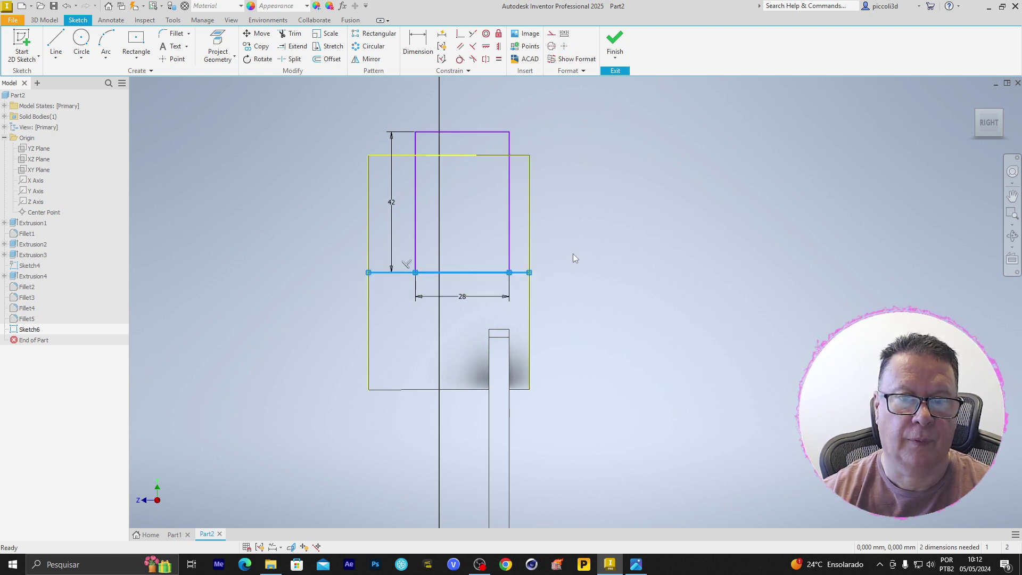
key(Delete)
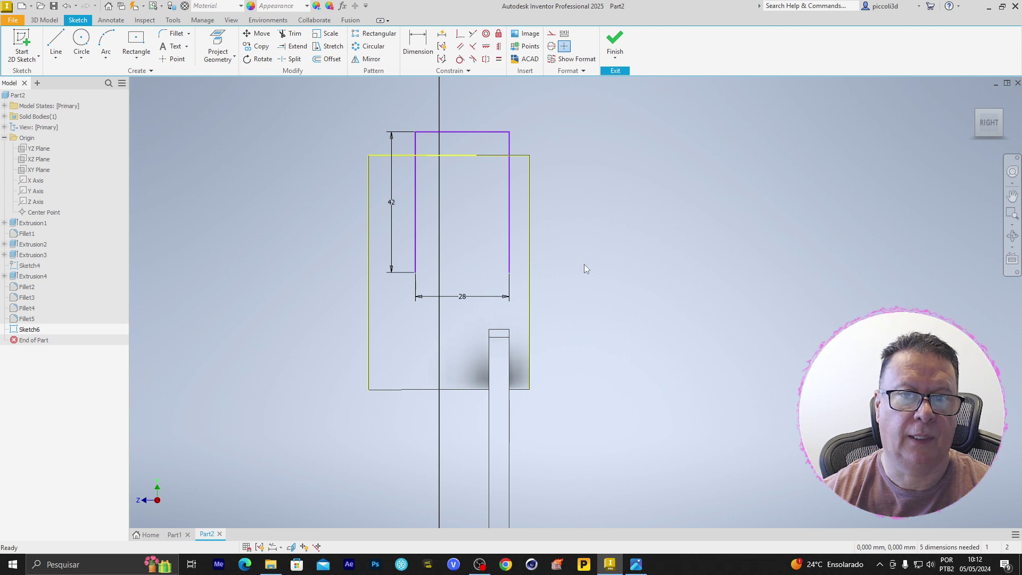
Close the rectangle with a horizontal line between the lower ends of its two vertical sides
key(l)
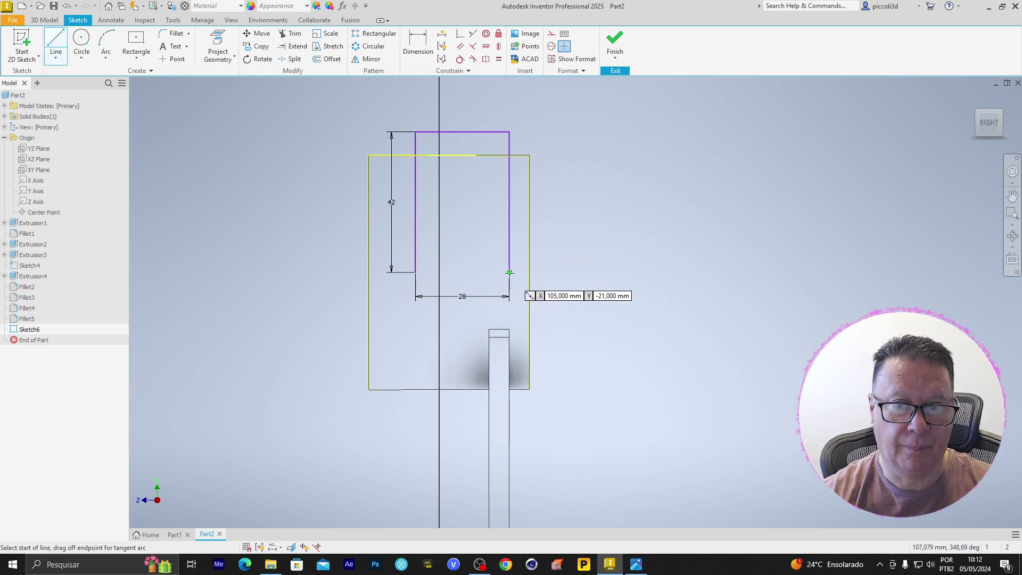
click(509, 272)
click(416, 273)
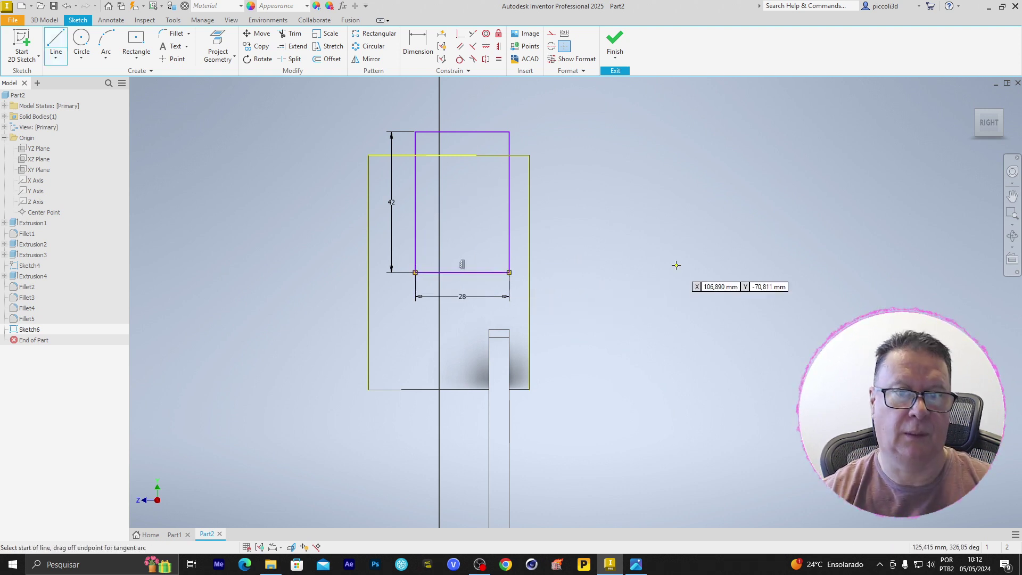
key(Escape)
key(F5)
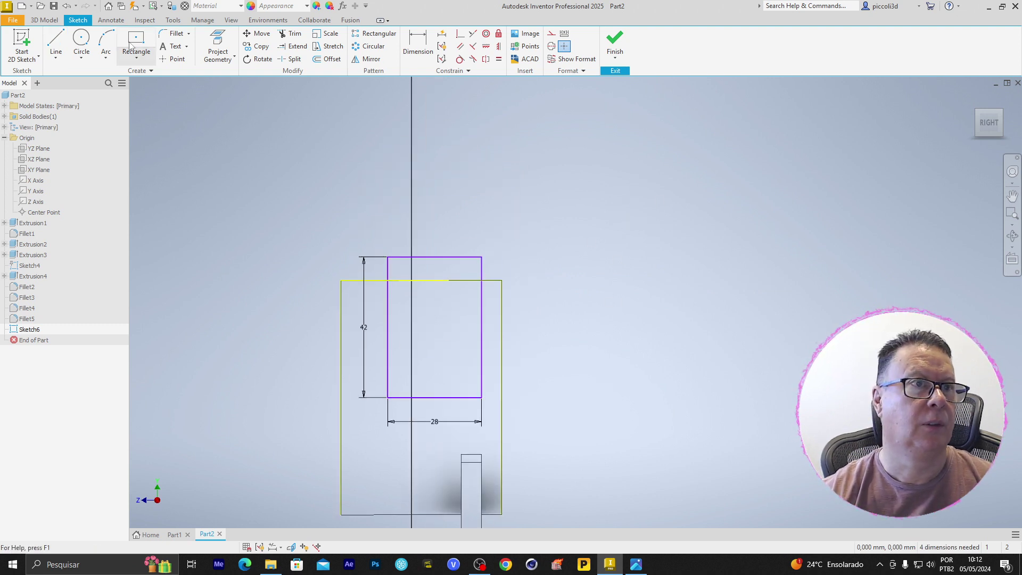
Sketch a circle centred on the midpoint of the rectangle's top line and passing through the line's rear end
click(77, 44)
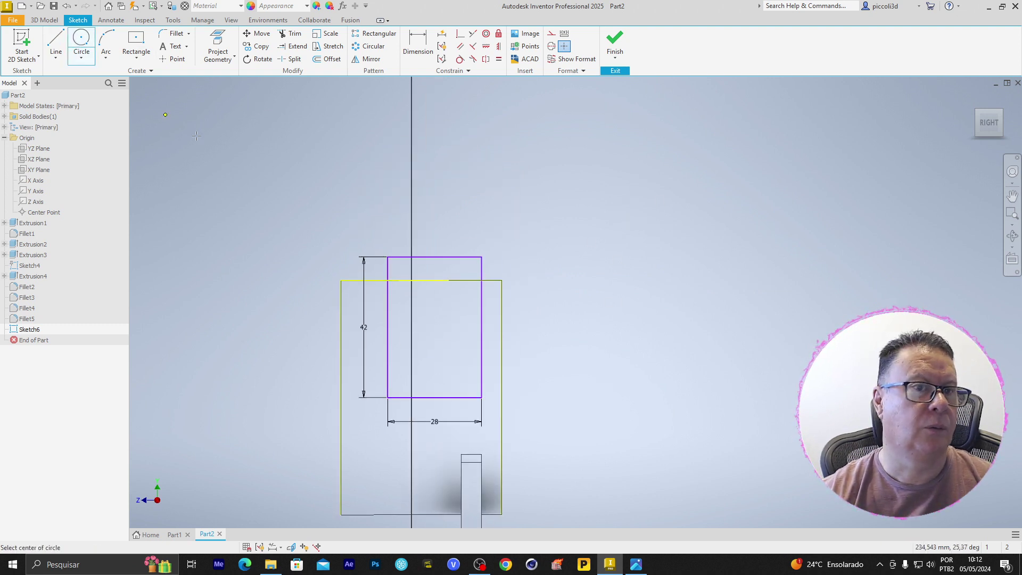
click(435, 256)
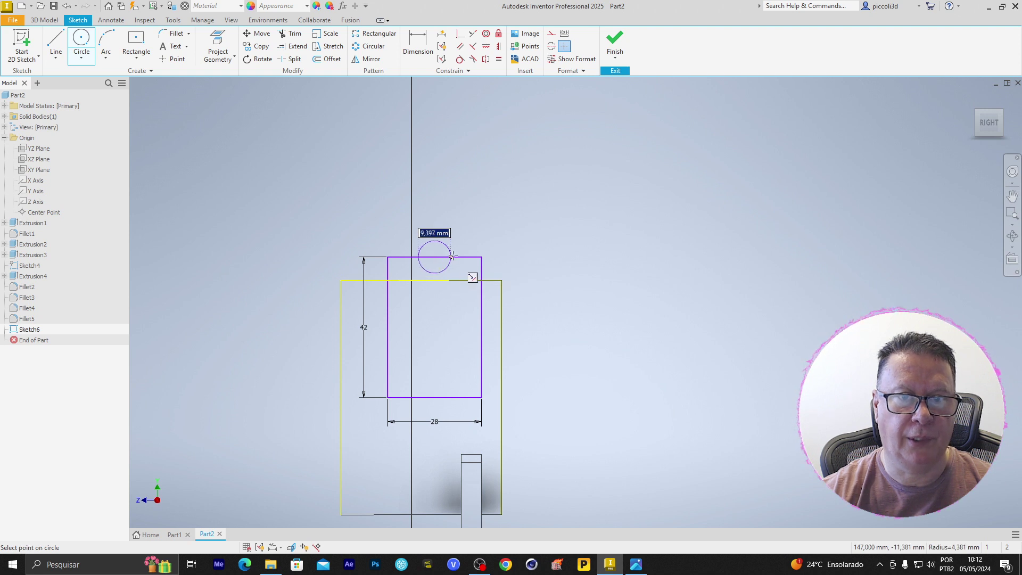
click(482, 256)
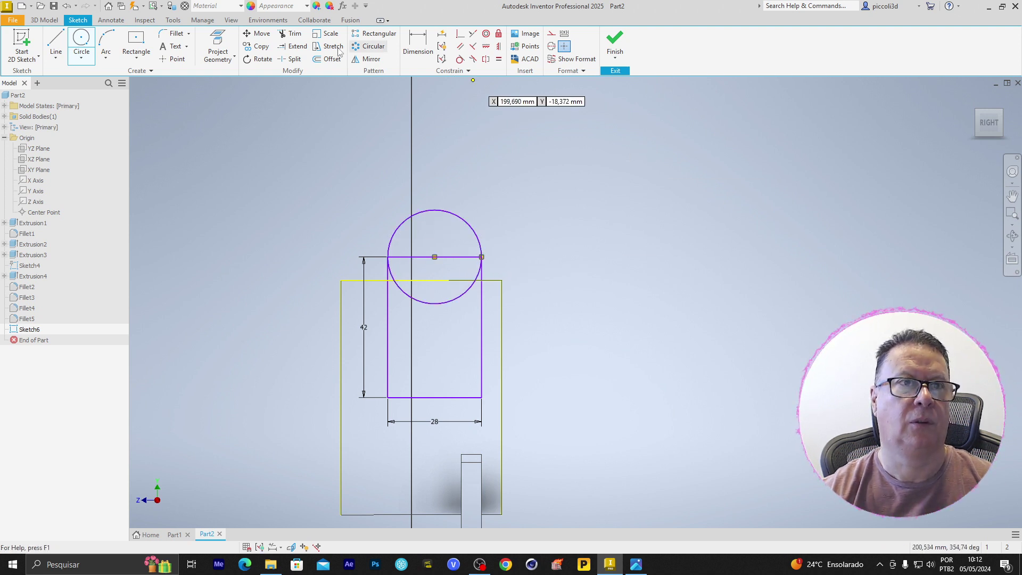
key(Escape)
Trim the lower part of the circle inside the rectangle
click(292, 35)
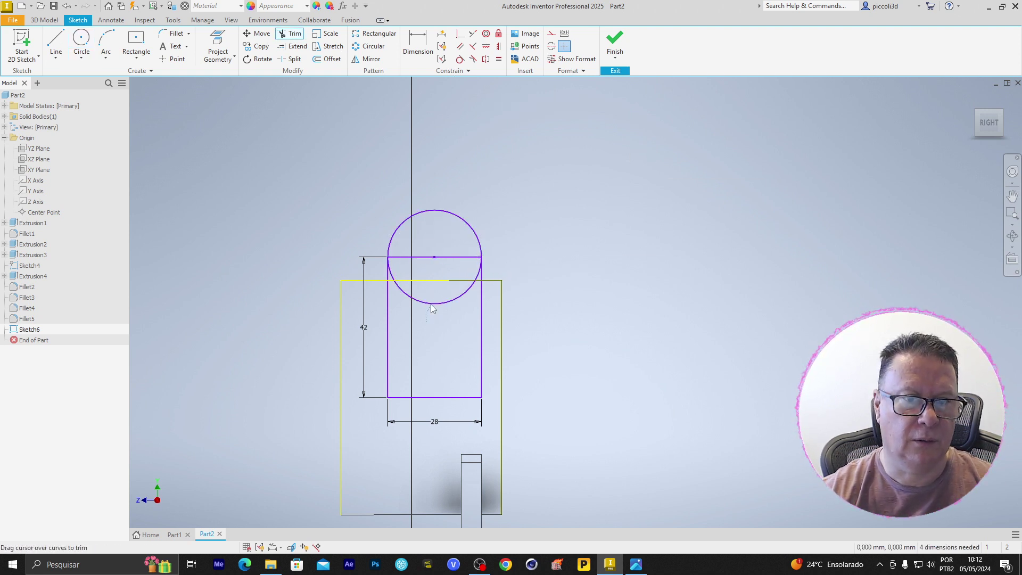
mouse_move(433, 301)
mouse_down()
mouse_move(449, 276)
mouse_move(391, 279)
mouse_move(478, 282)
mouse_up()
scroll(452, 314, up, 5)
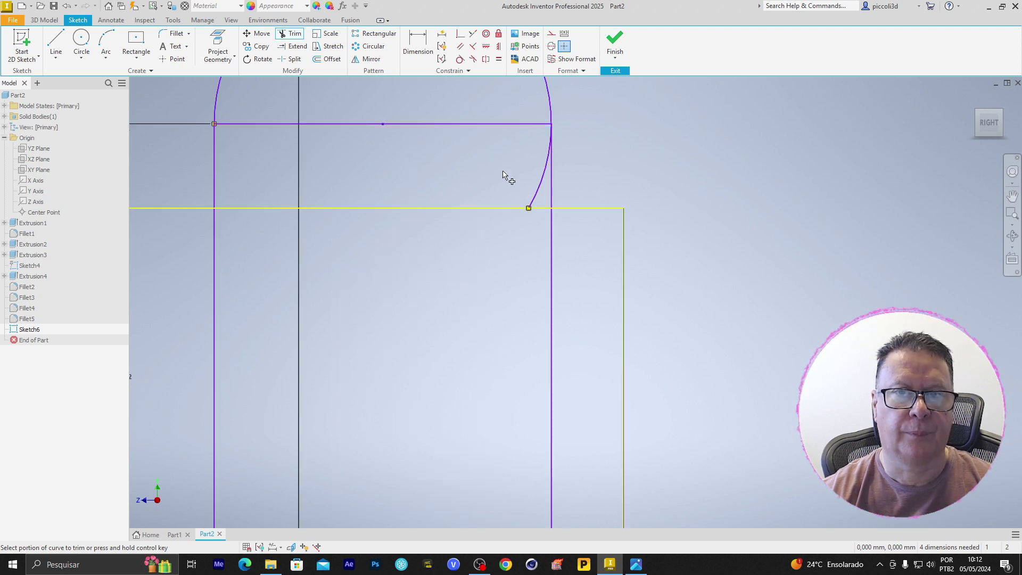
mouse_move(503, 173)
mouse_down()
mouse_move(540, 192)
mouse_move(490, 103)
mouse_up()
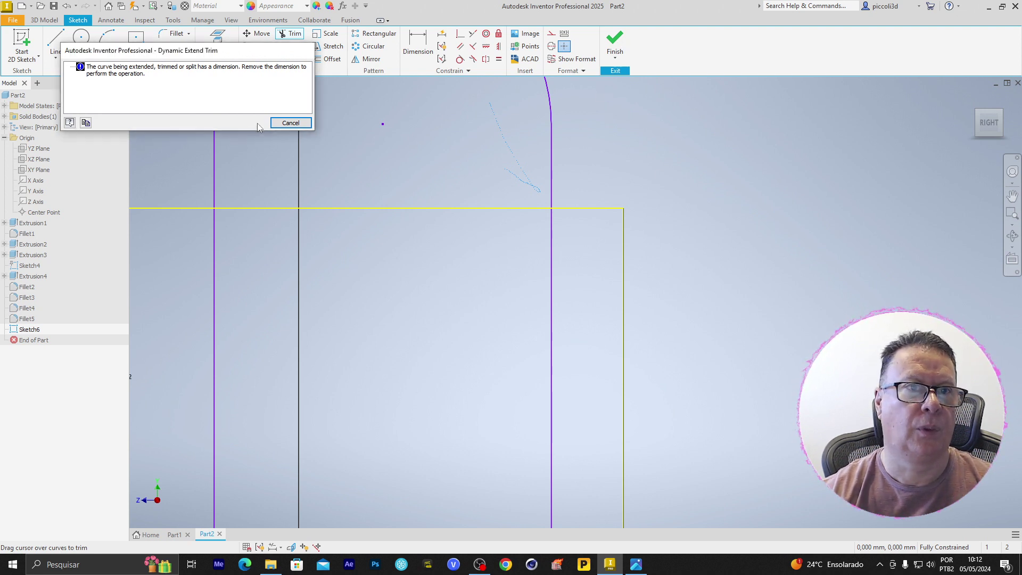
click(290, 123)
scroll(669, 234, down, 3)
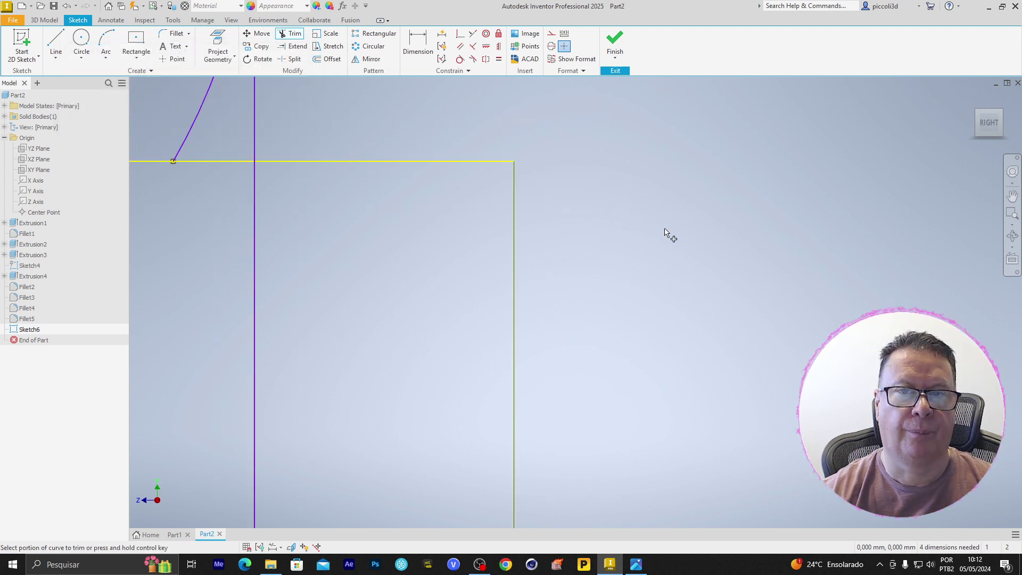
key(Escape)
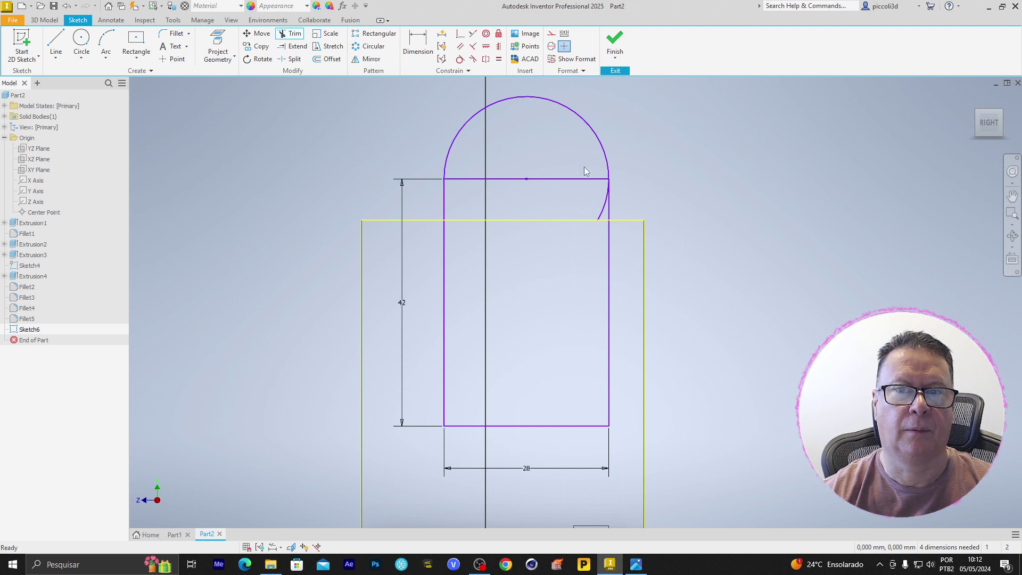
Remove the horizontal line and the leftover arc from inside the arched profile and finish the sketch
click(554, 180)
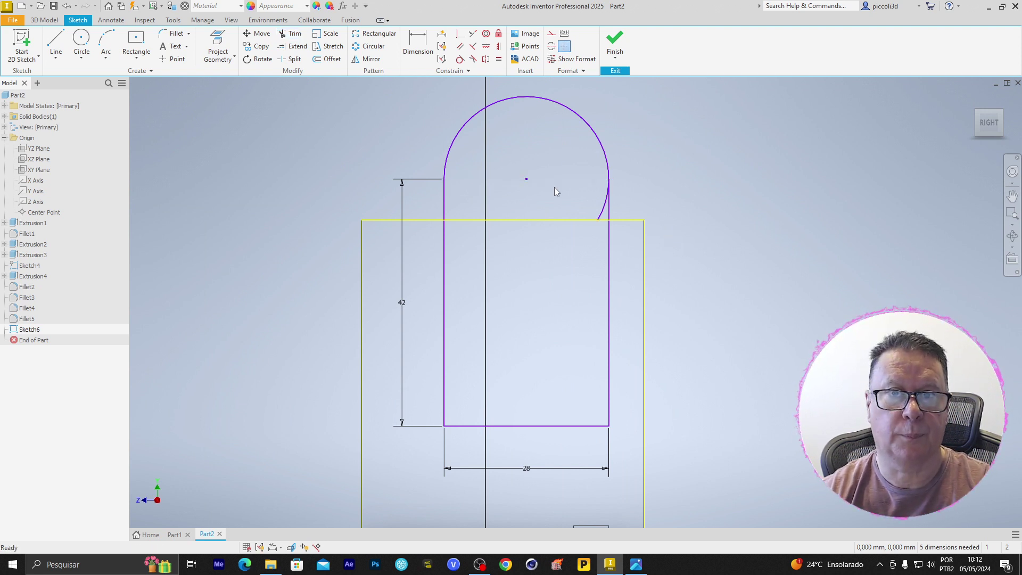
click(292, 34)
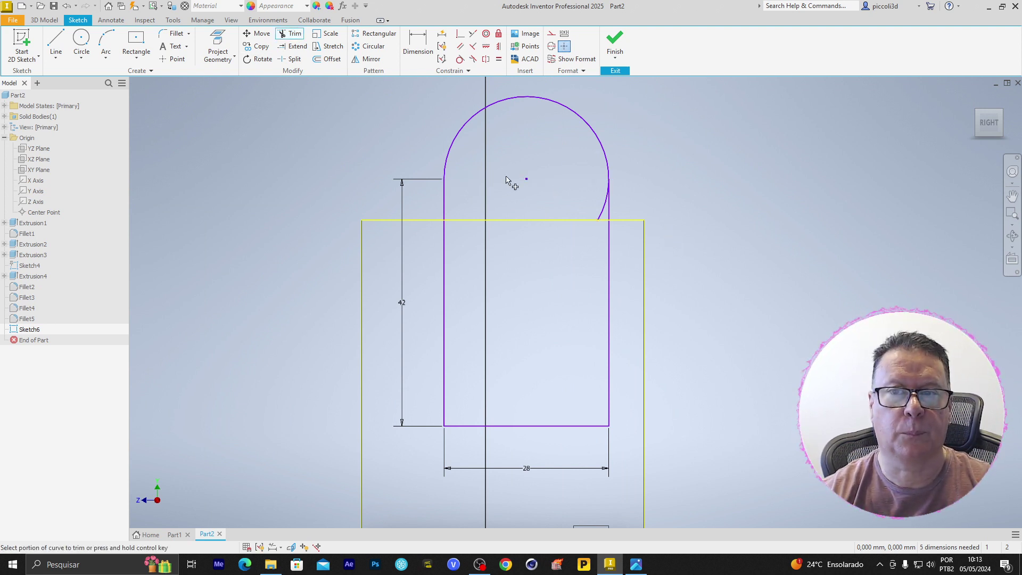
mouse_move(589, 203)
mouse_down()
mouse_move(603, 213)
mouse_move(605, 239)
mouse_move(600, 211)
mouse_up()
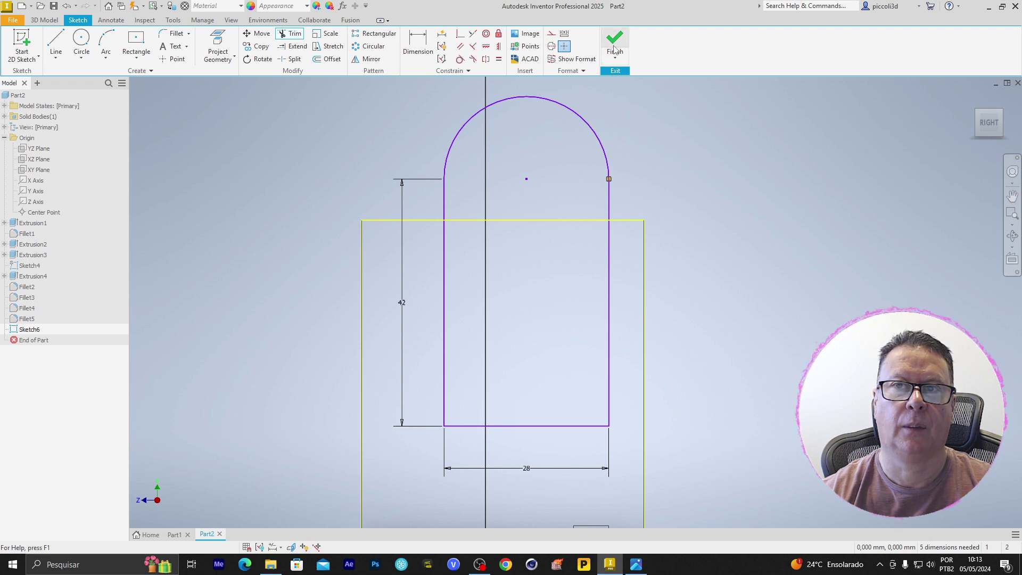
click(615, 48)
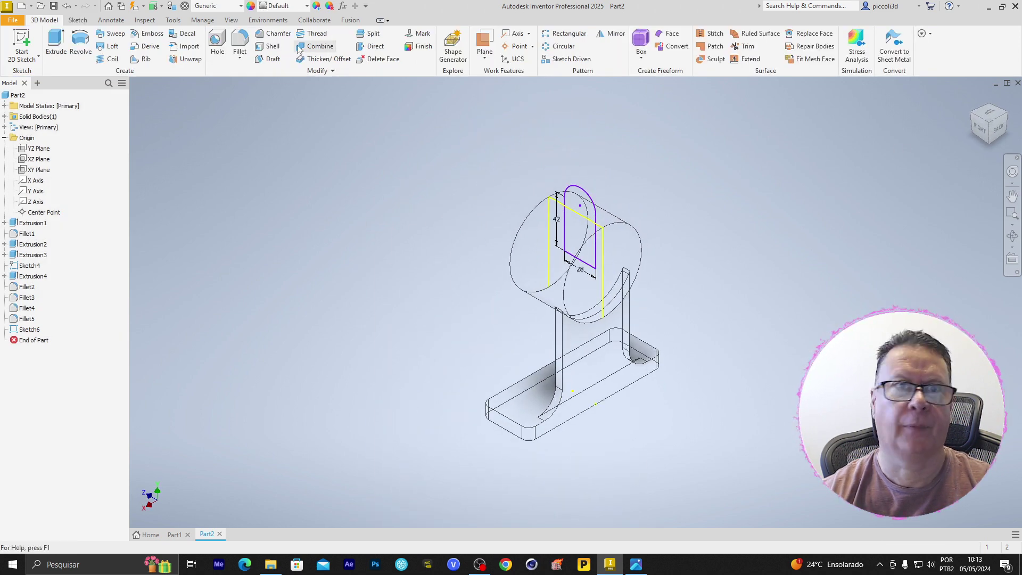
Change the model's visual style to Shaded with Edges
click(231, 21)
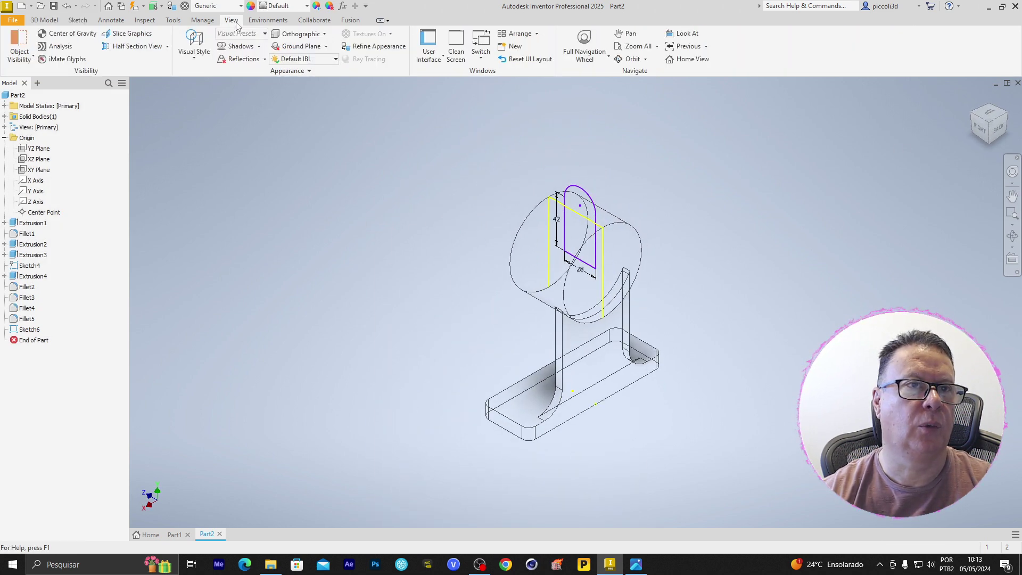
click(194, 58)
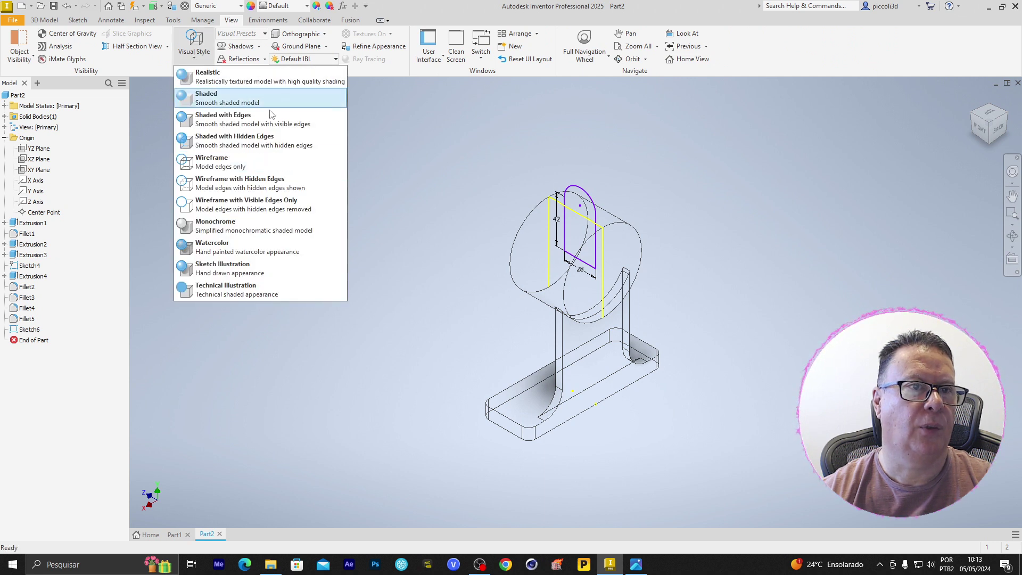
click(228, 122)
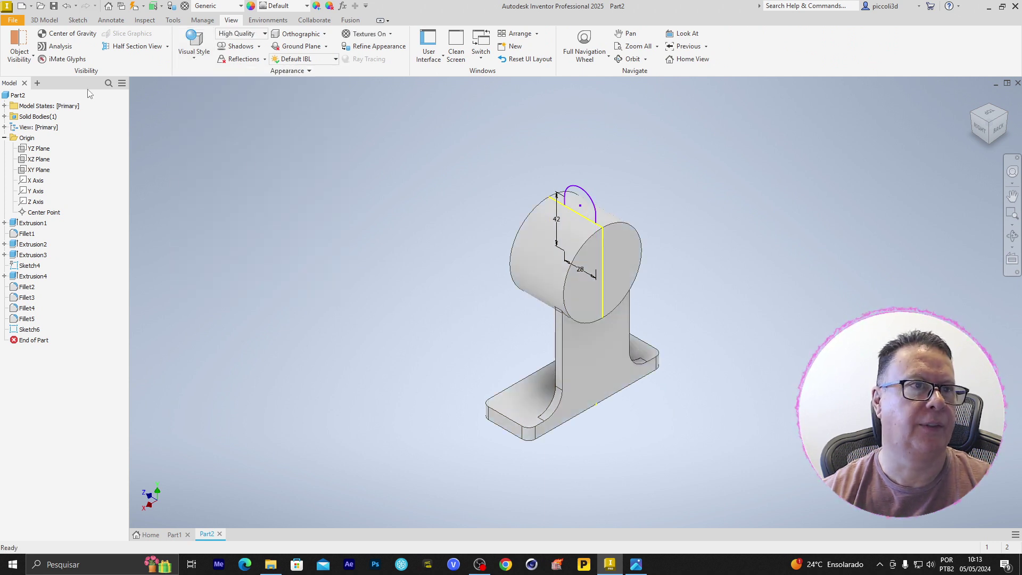
Extrude both regions of the arched profile symmetrically by 32+32+3 mm, joining the lug to the cylinder
click(44, 20)
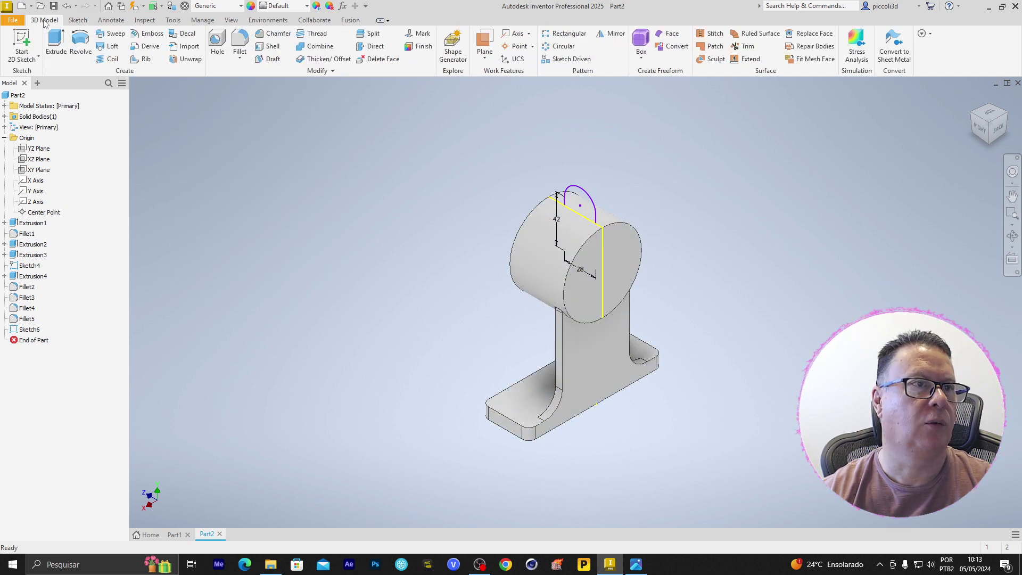
click(56, 44)
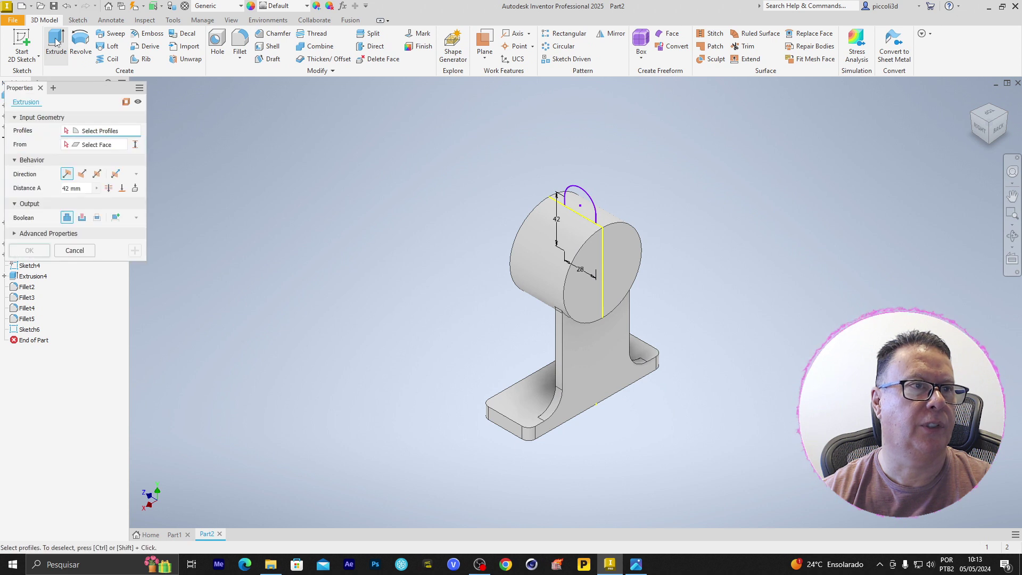
click(581, 200)
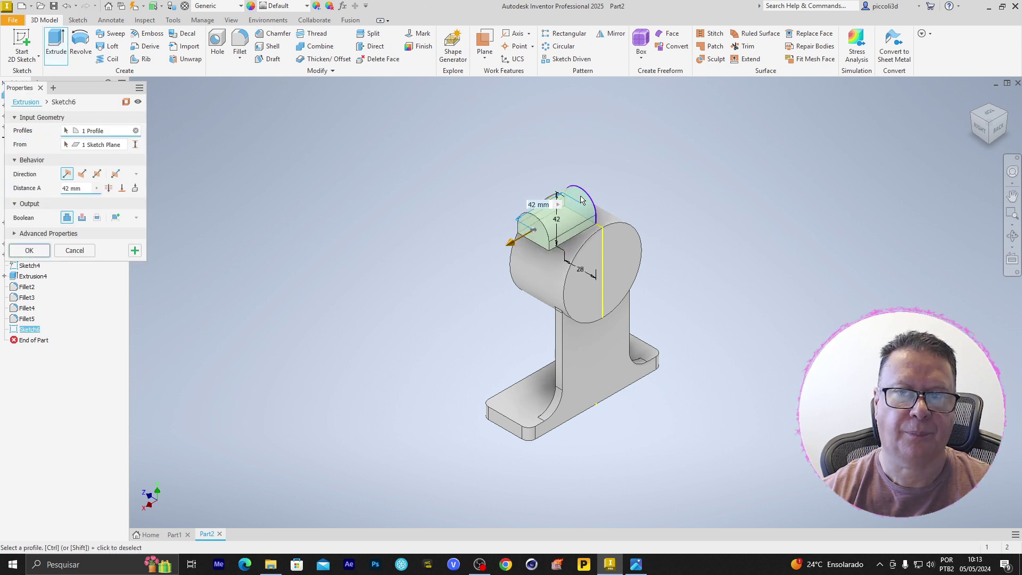
shift+middle_drag(679, 270, 675, 243)
scroll(626, 214, up, 4)
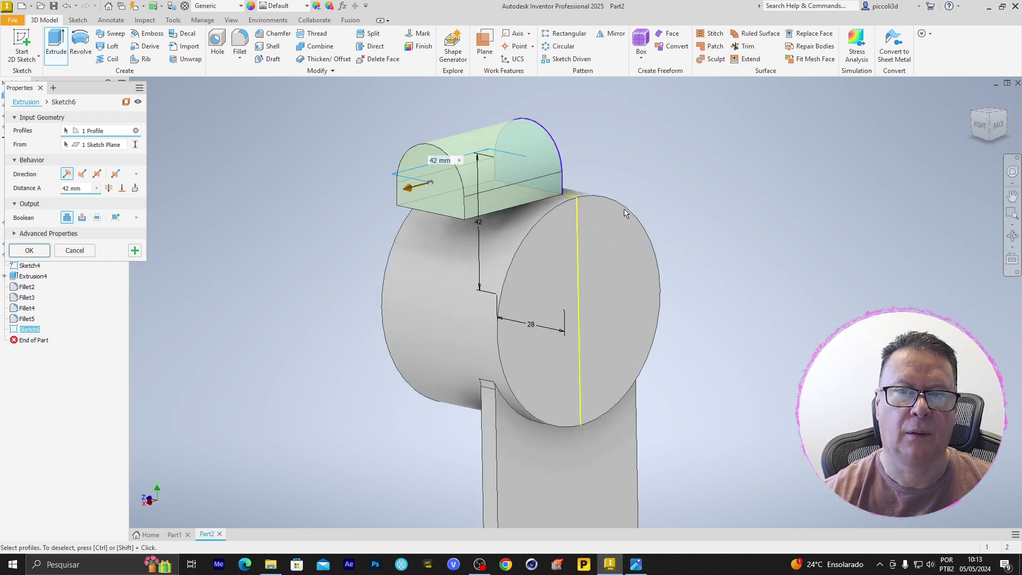
scroll(628, 214, down, 3)
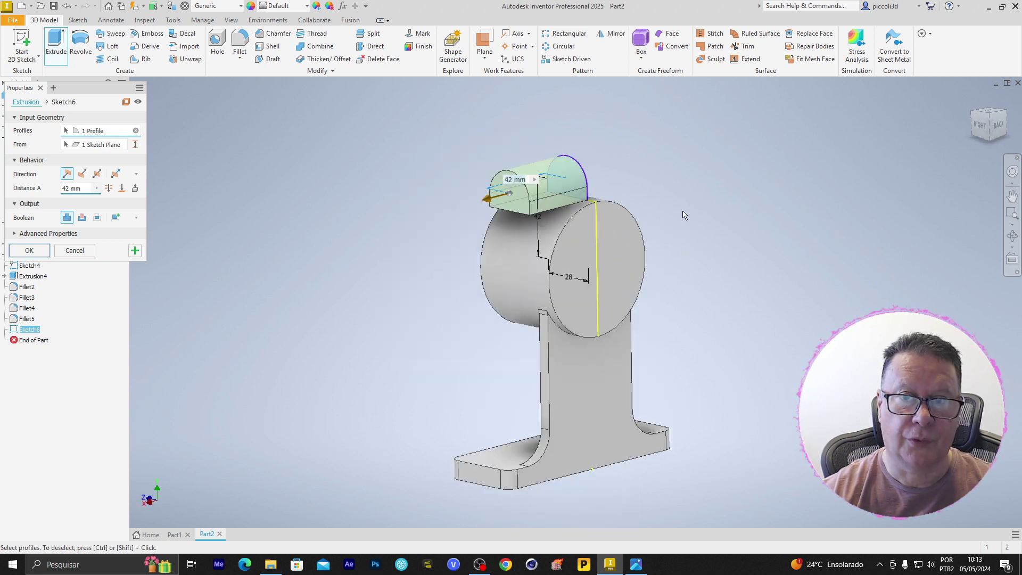
scroll(690, 212, up, 3)
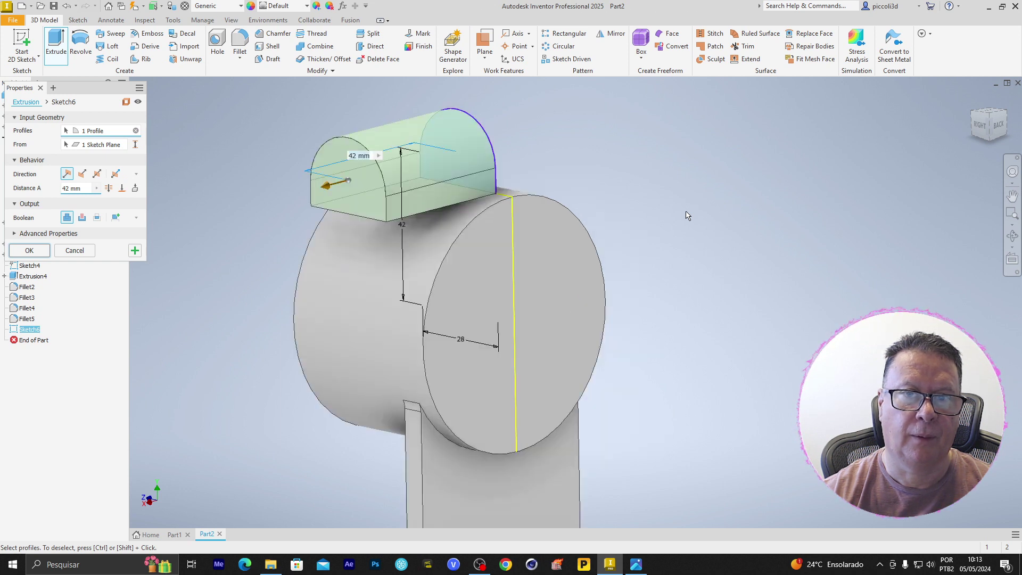
click(467, 217)
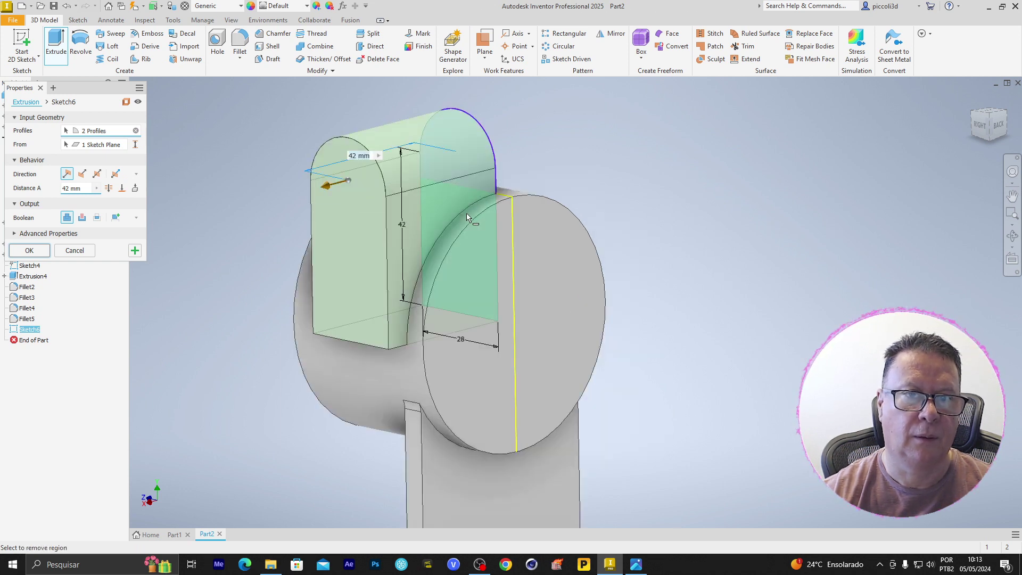
text(32)
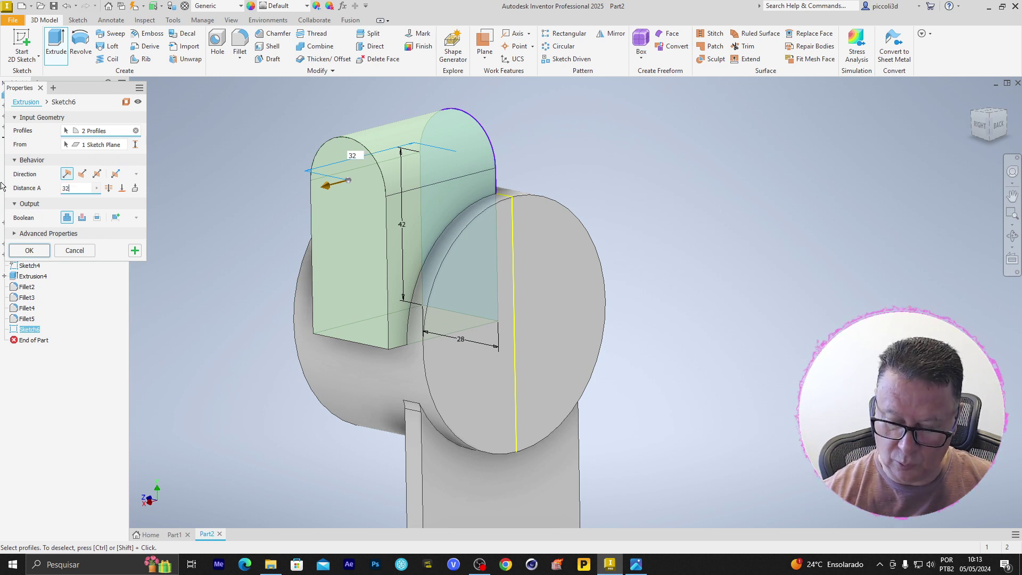
text(+32)
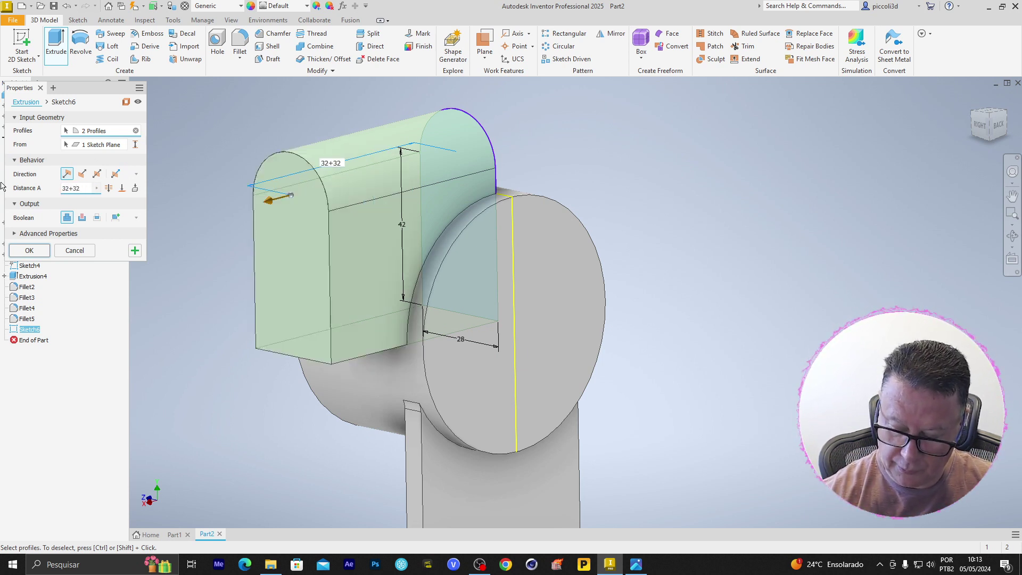
text(+3)
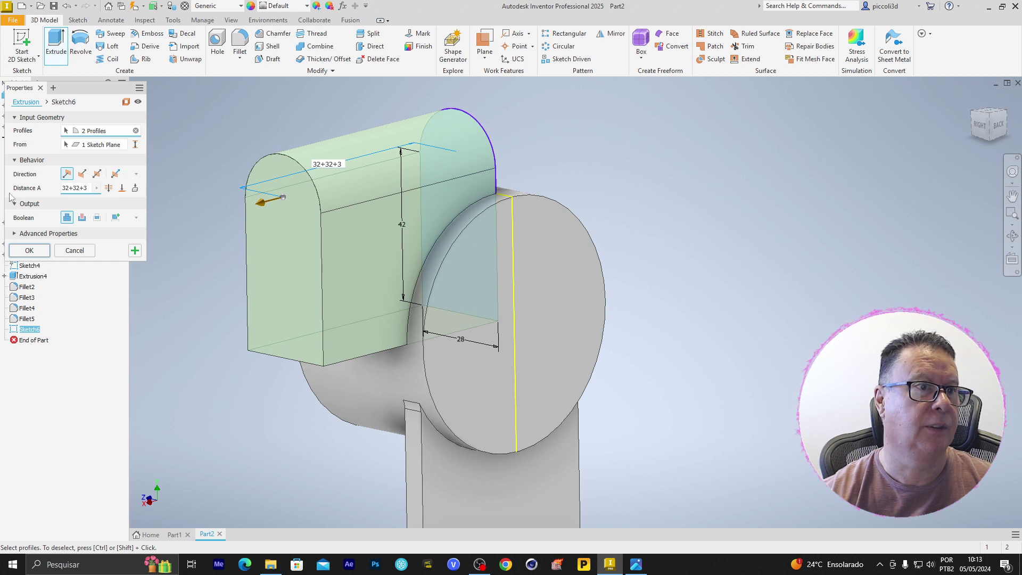
click(97, 174)
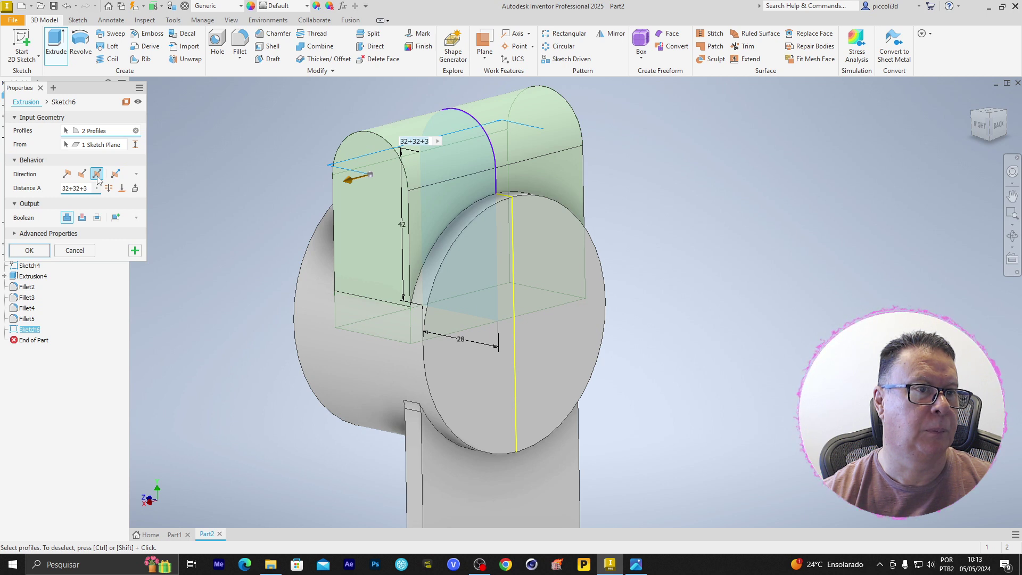
click(29, 250)
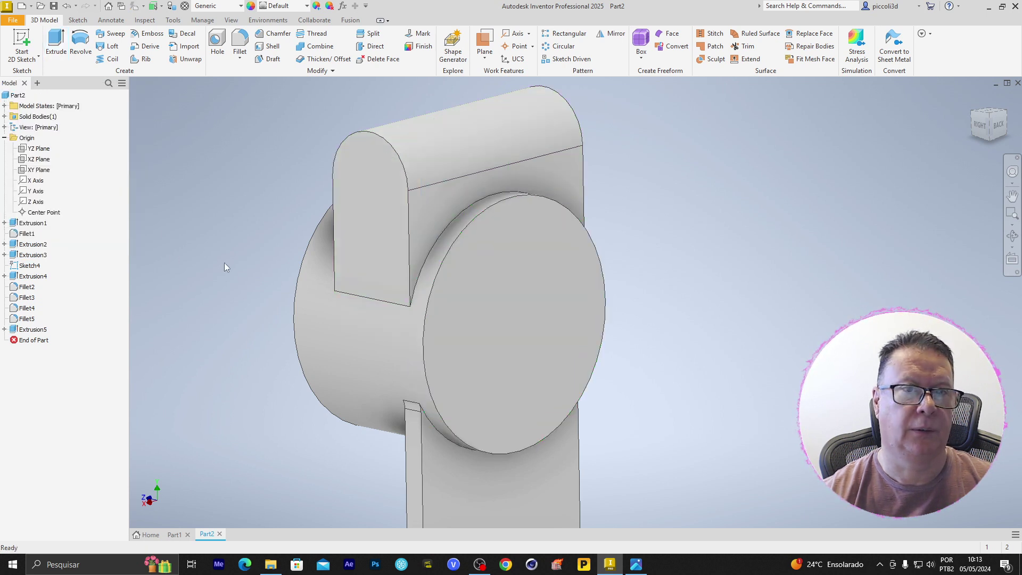
Start a sketch on the lug's arched end face and draw a circle about 13.6 mm in diameter, concentric with the arch
middle_drag(857, 269, 892, 311)
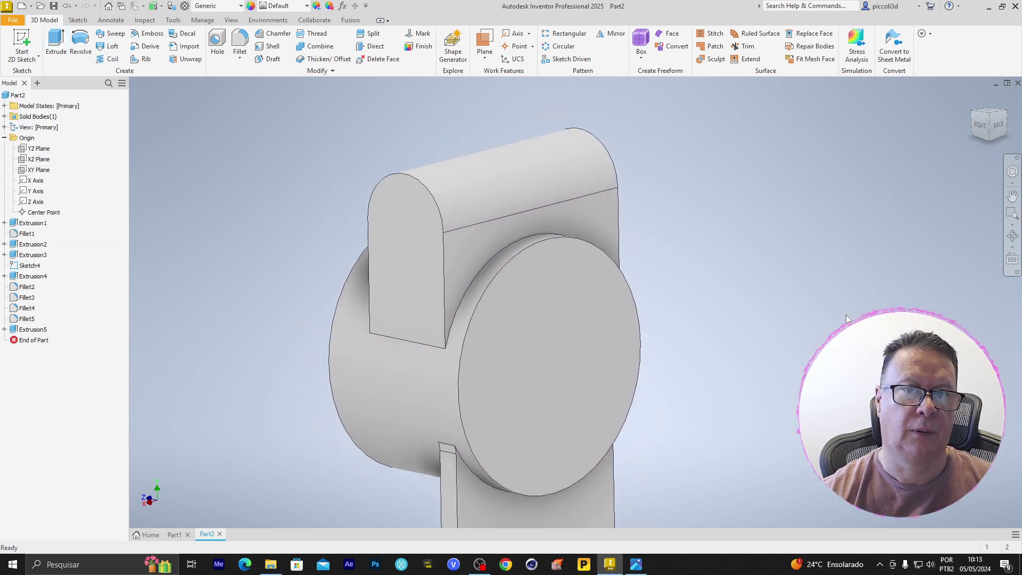
click(402, 208)
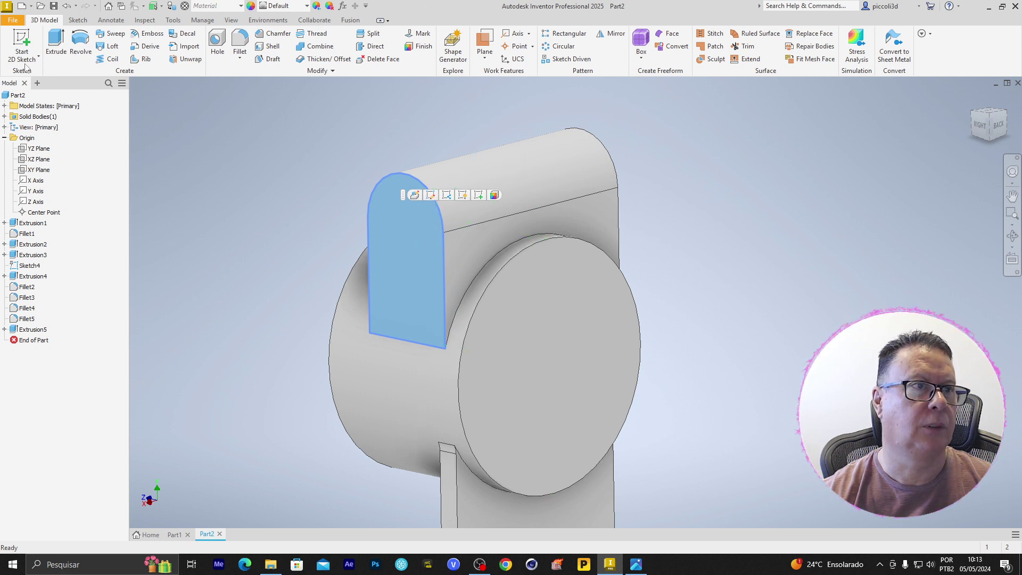
click(212, 180)
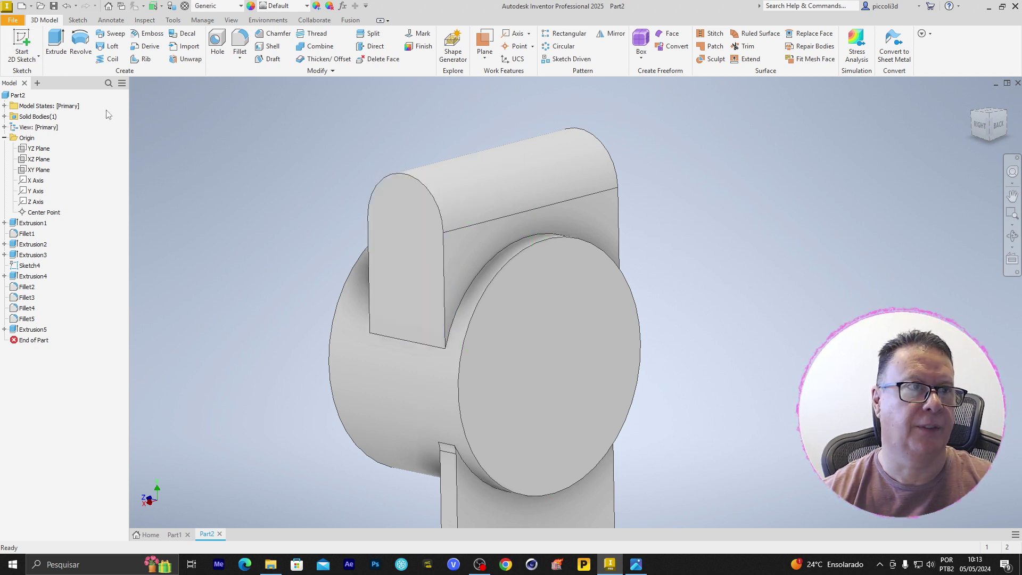
click(22, 41)
click(417, 221)
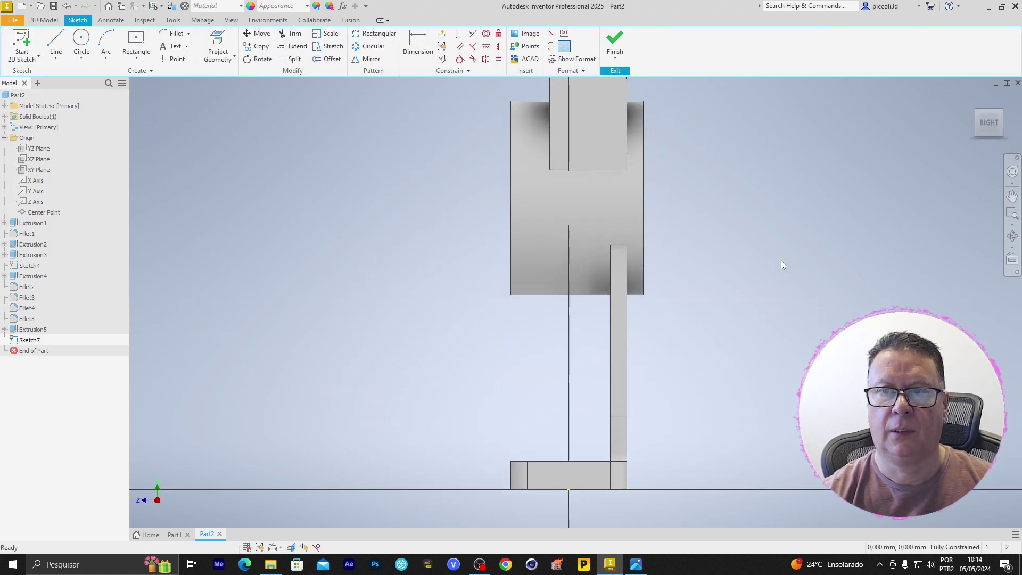
click(81, 43)
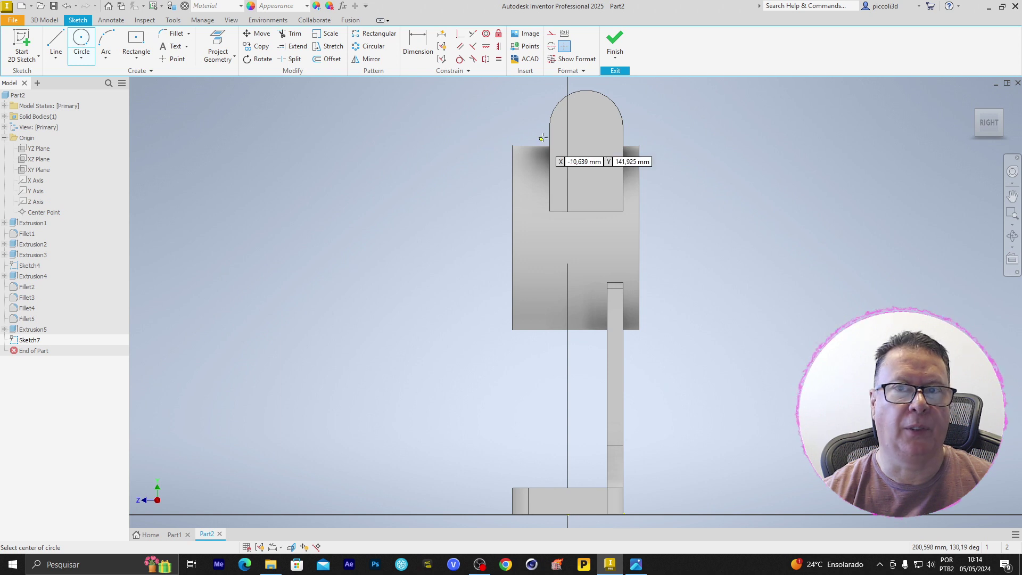
click(586, 127)
click(600, 137)
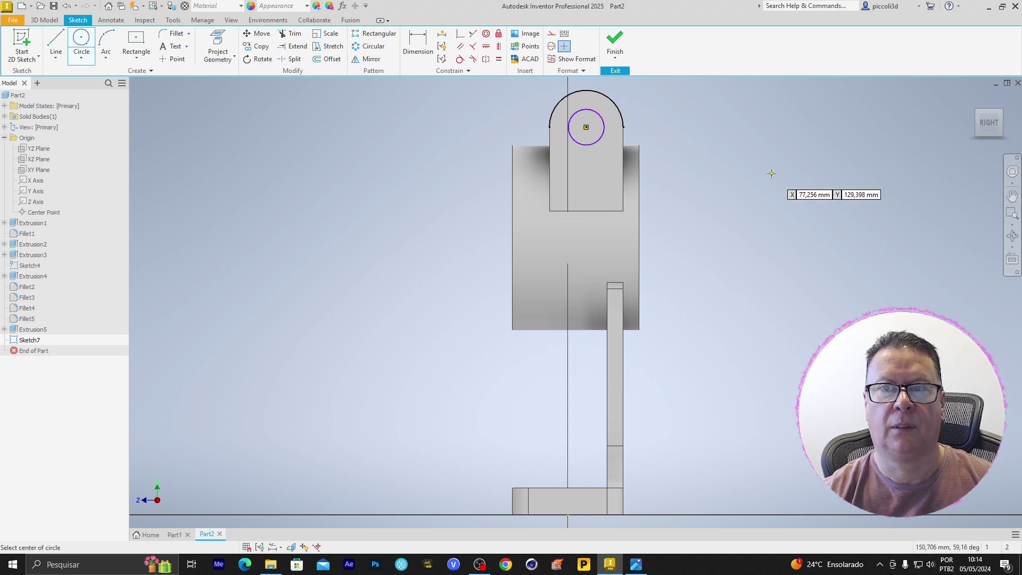
Set the circle's diameter to 12 mm and finish the sketch
key(d)
click(604, 126)
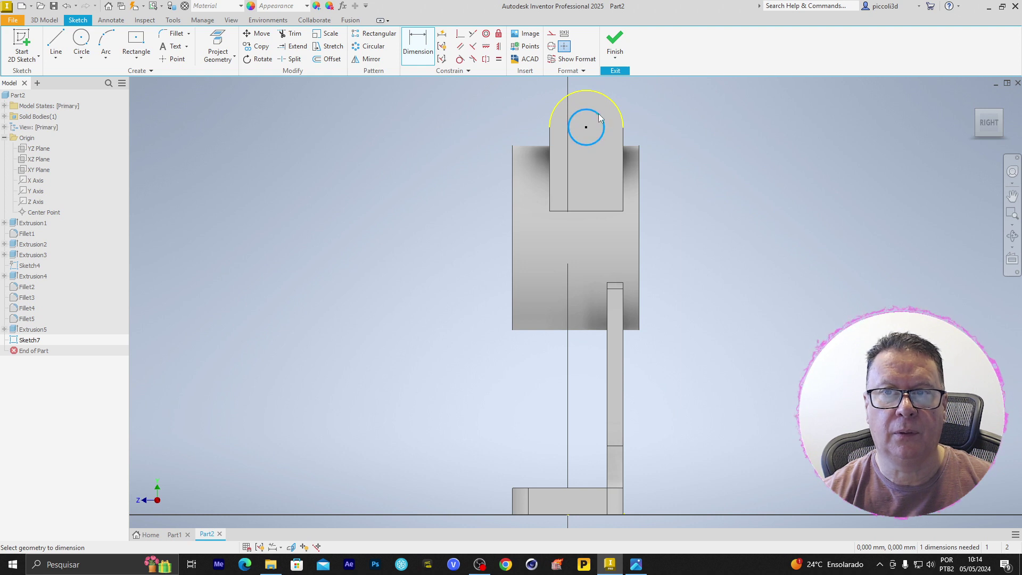
click(691, 95)
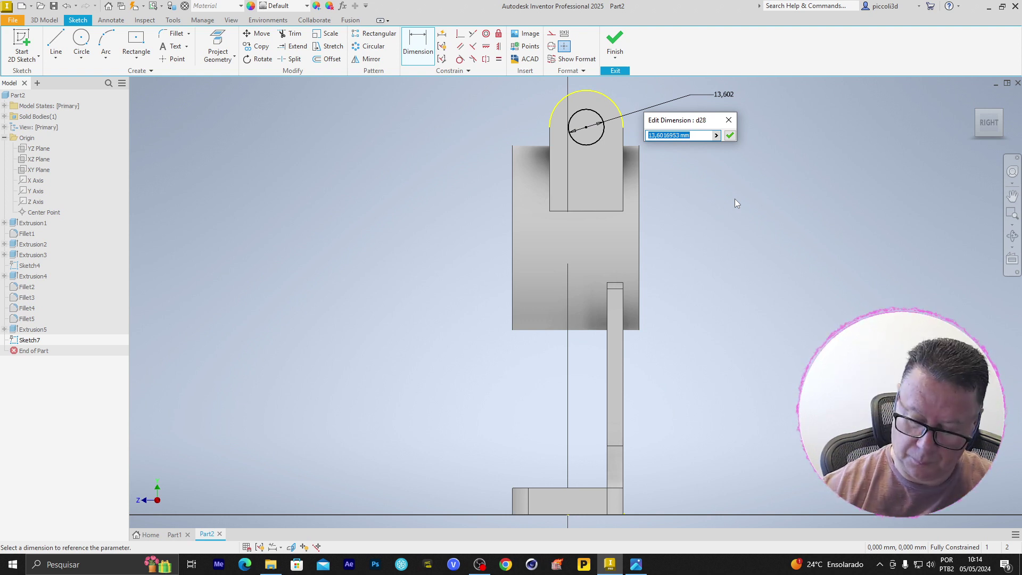
text(12)
key(Return)
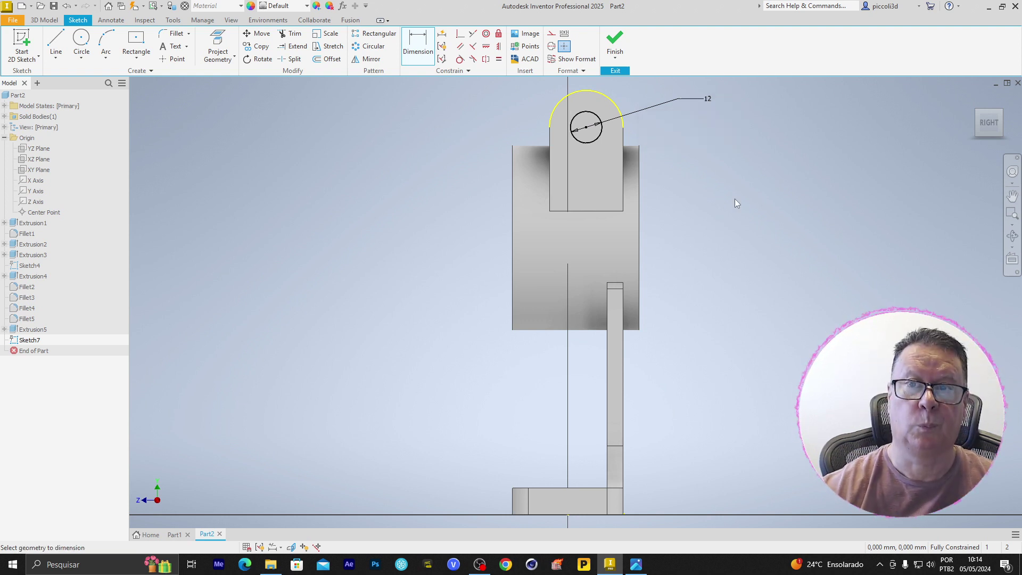
click(617, 43)
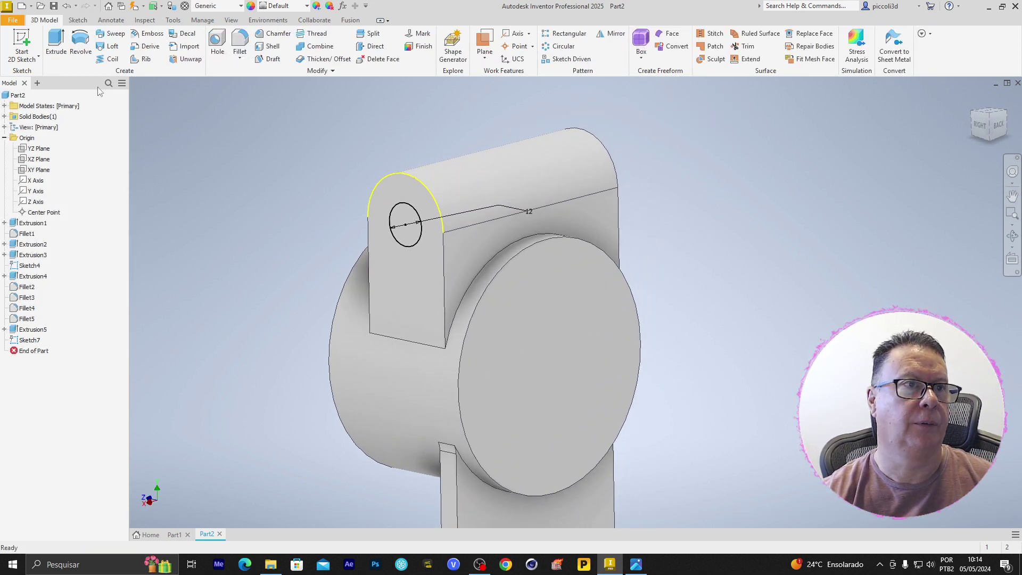
Cut the circle through the full length of the lug with an extrusion about 106.75 mm deep
click(56, 44)
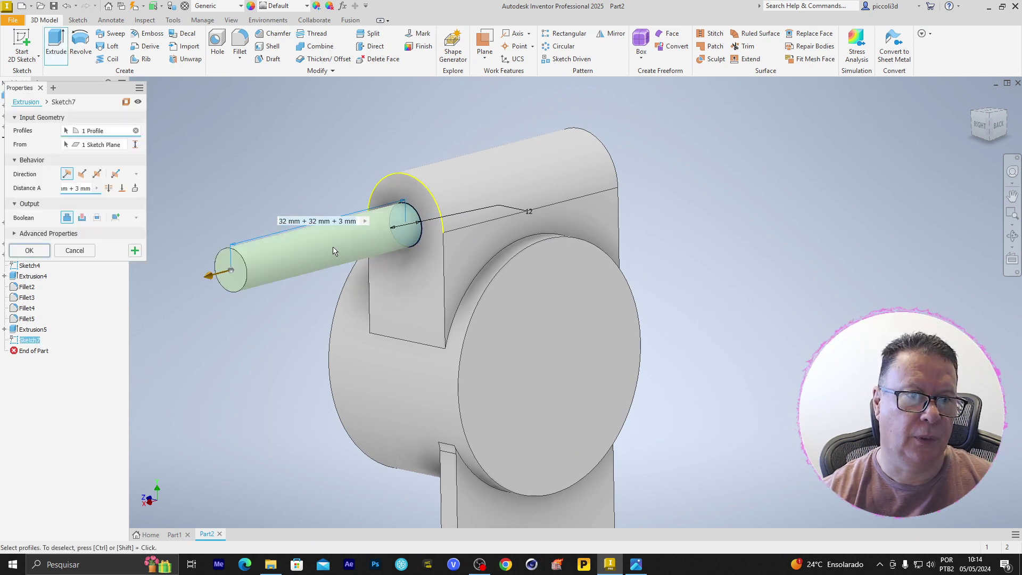
drag(212, 279, 641, 256)
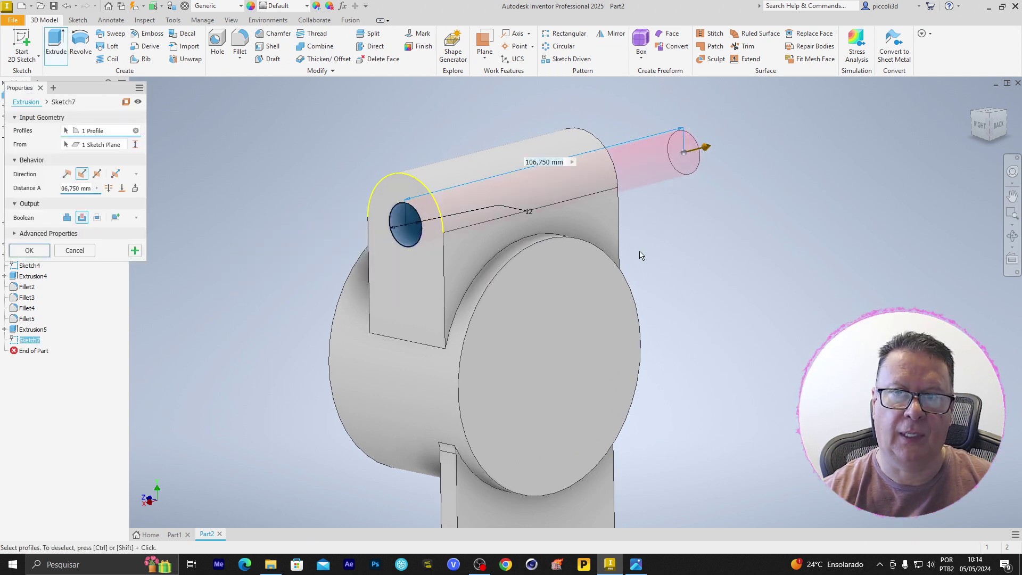
click(30, 250)
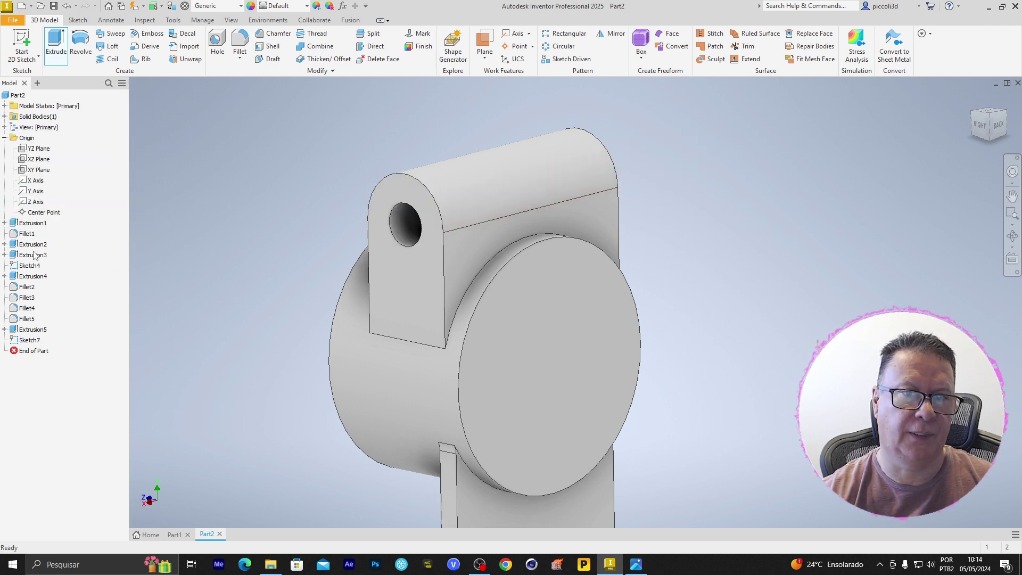
Start a sketch on the cylinder's rear end face and draw a vertical line from its centre up past the top of the lug
mouse_move(225, 302)
shift+middle_down()
mouse_move(323, 296)
mouse_move(310, 292)
mouse_move(296, 317)
mouse_move(440, 321)
mouse_move(250, 266)
mouse_move(273, 308)
shift+middle_up()
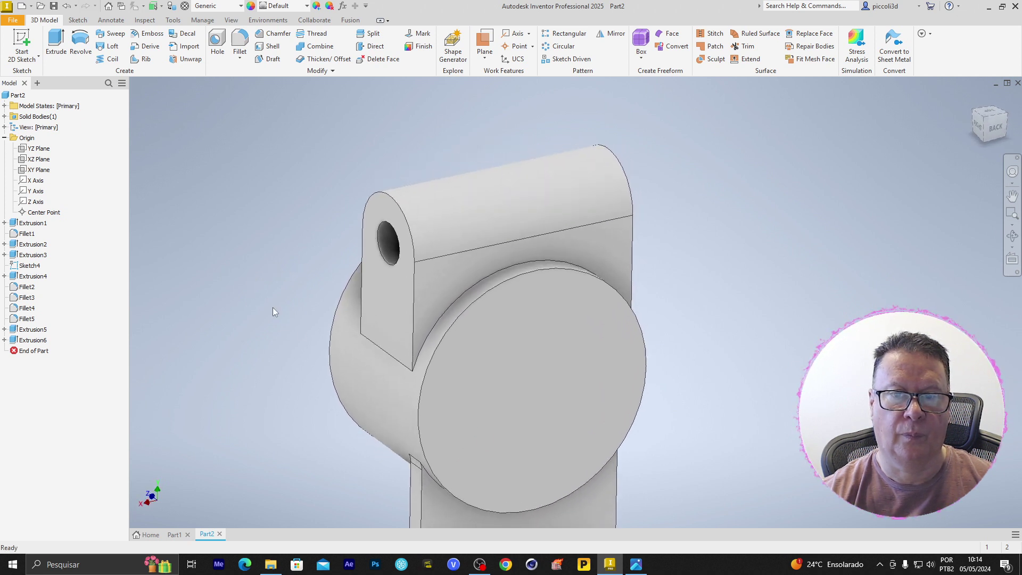
click(20, 41)
click(519, 353)
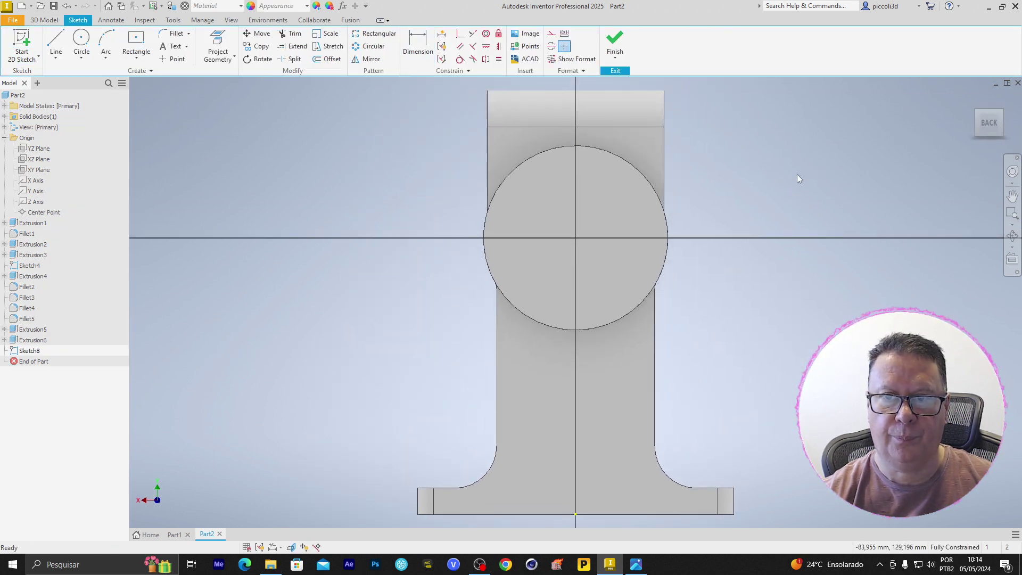
mouse_move(703, 122)
middle_down()
mouse_move(633, 165)
mouse_move(624, 207)
middle_up()
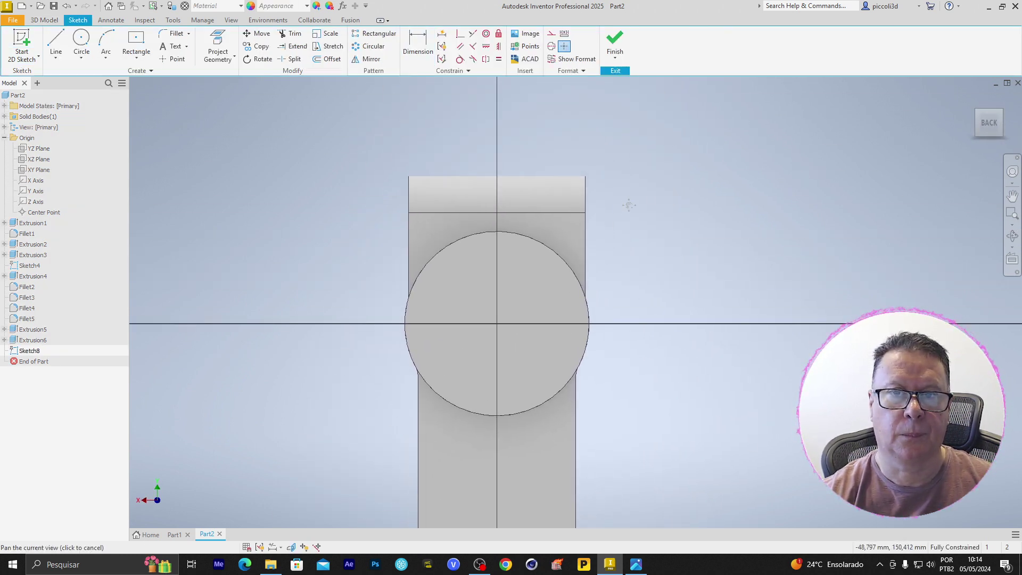
click(56, 45)
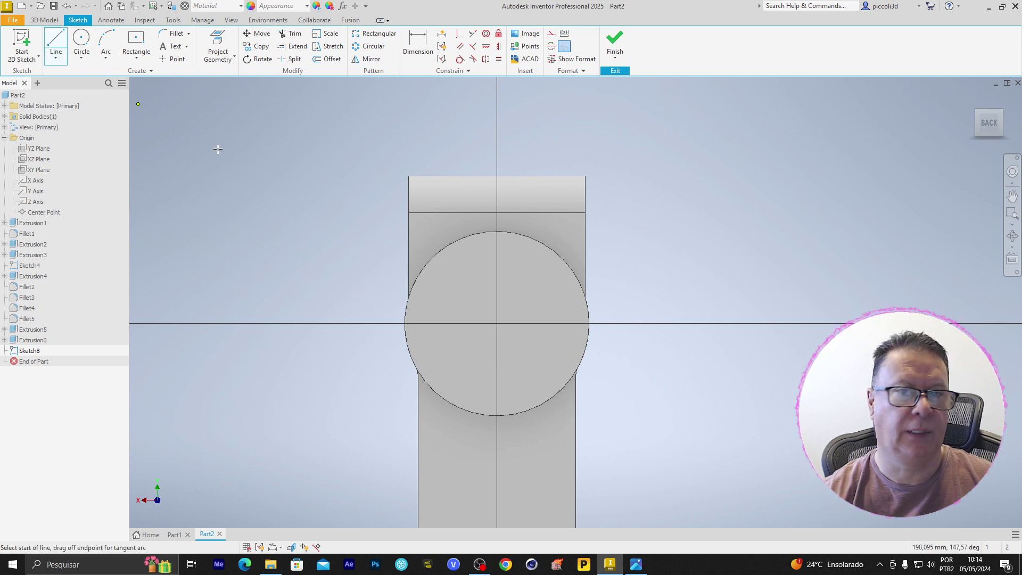
click(497, 324)
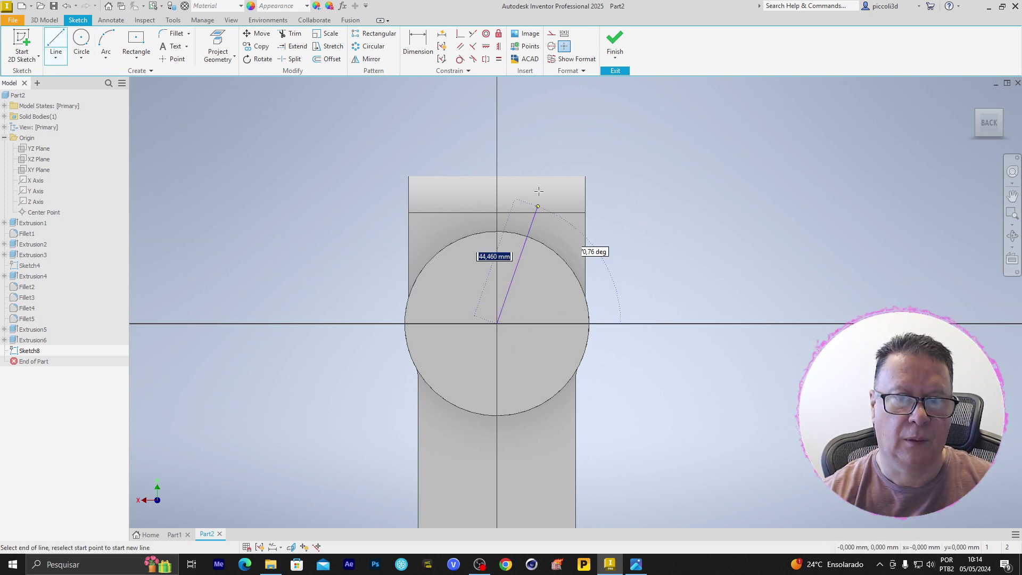
click(497, 118)
key(Escape)
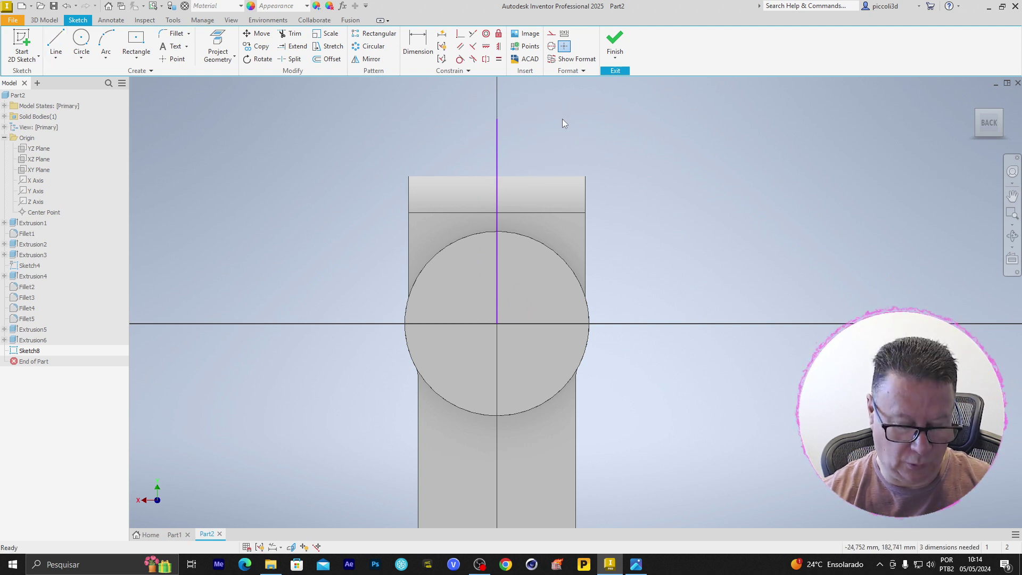
Offset the vertical centre line 3 mm to its right
key(o)
click(496, 156)
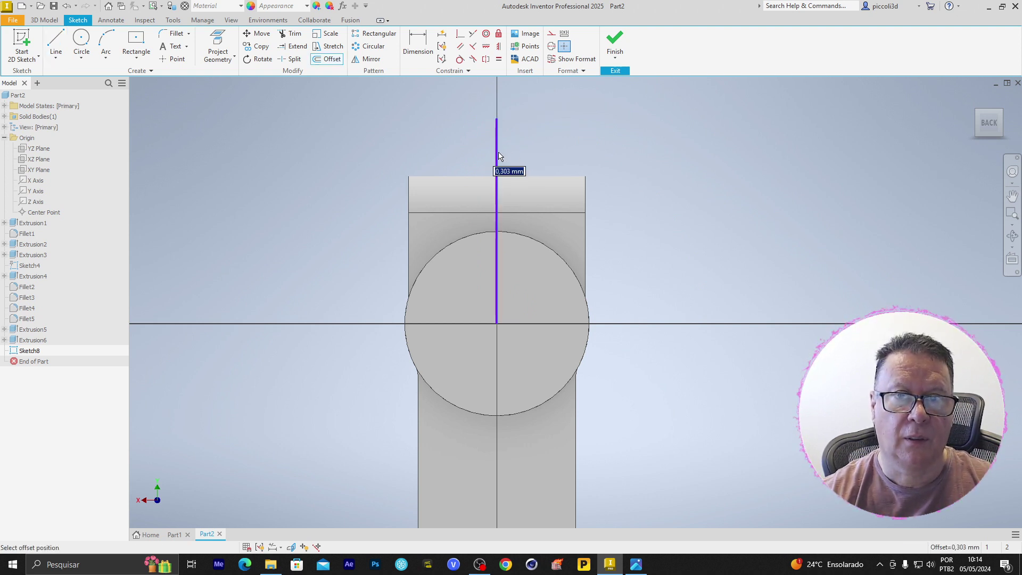
text(3)
key(Return)
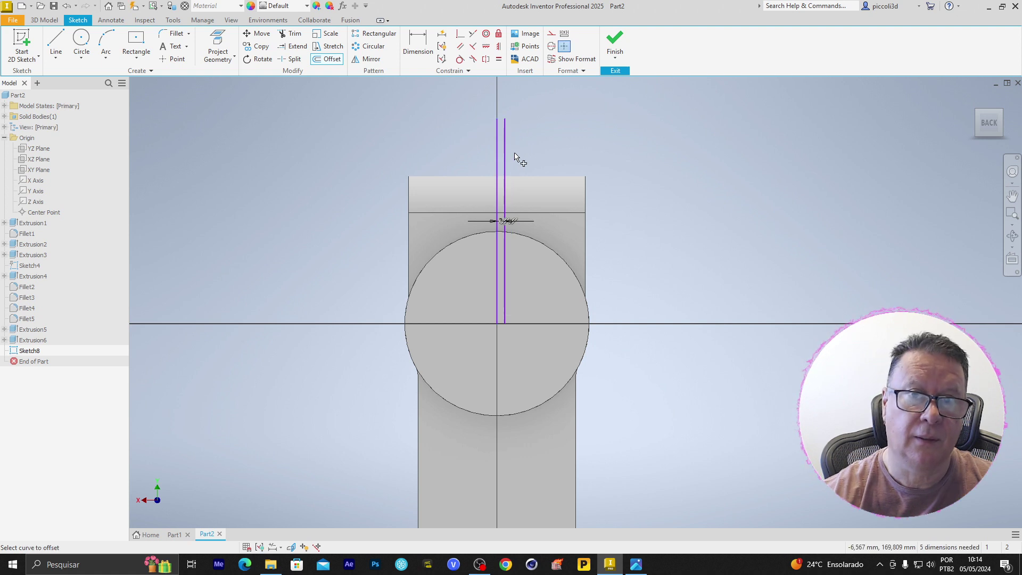
click(497, 164)
click(474, 163)
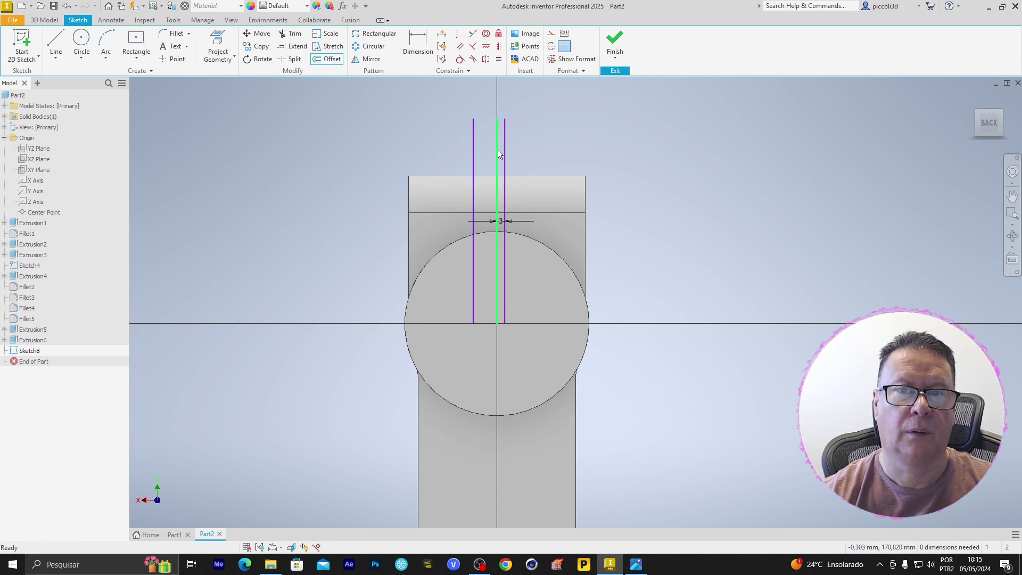
key(Escape)
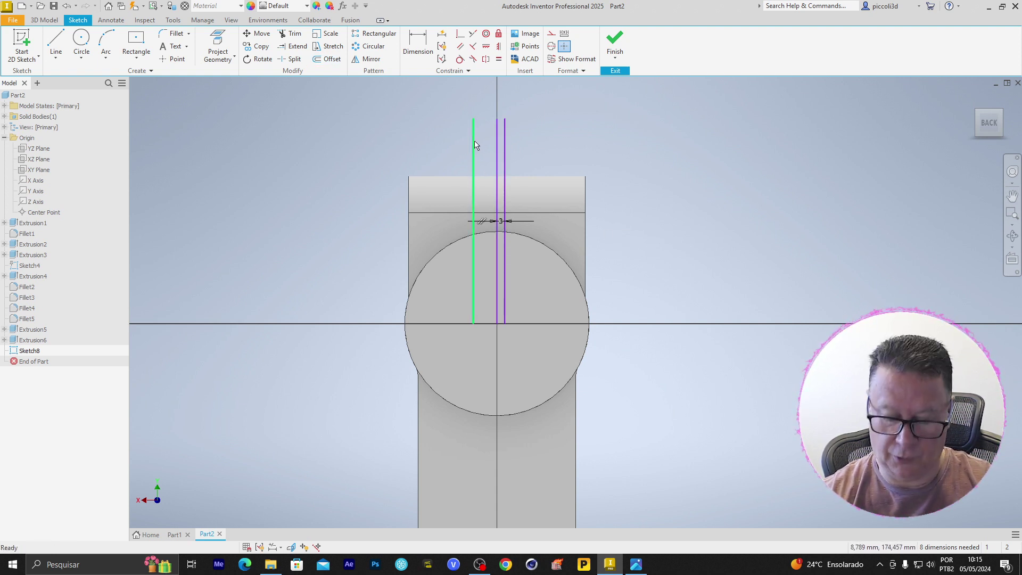
click(474, 144)
key(Delete)
Offset the vertical centre line 3 mm to its left
key(o)
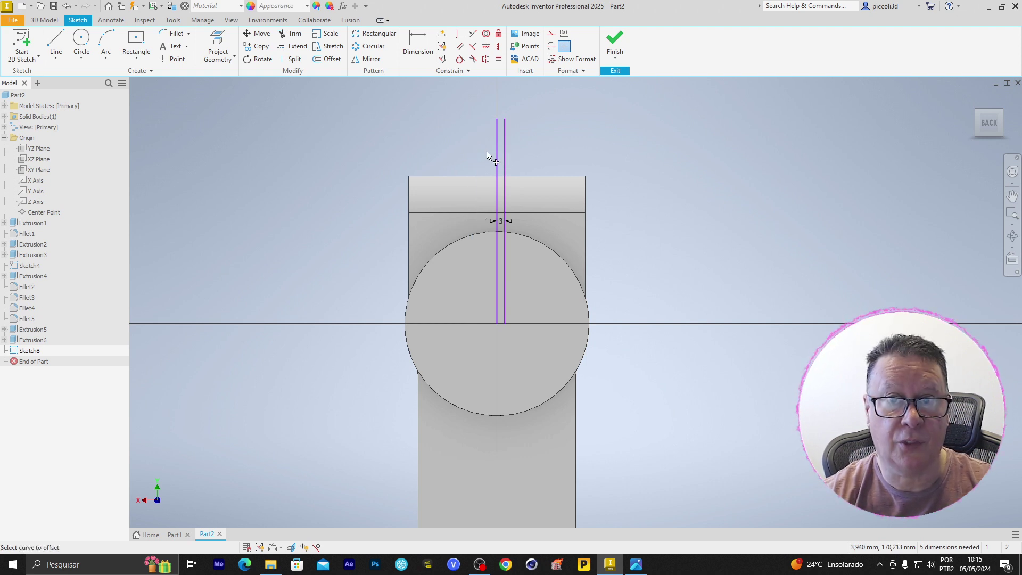
click(497, 155)
text(3)
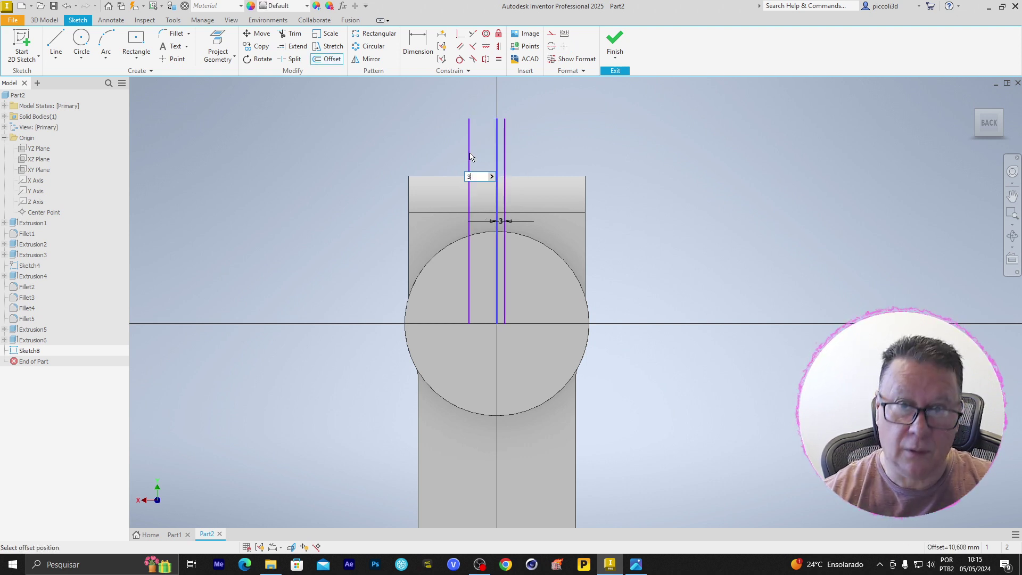
key(Return)
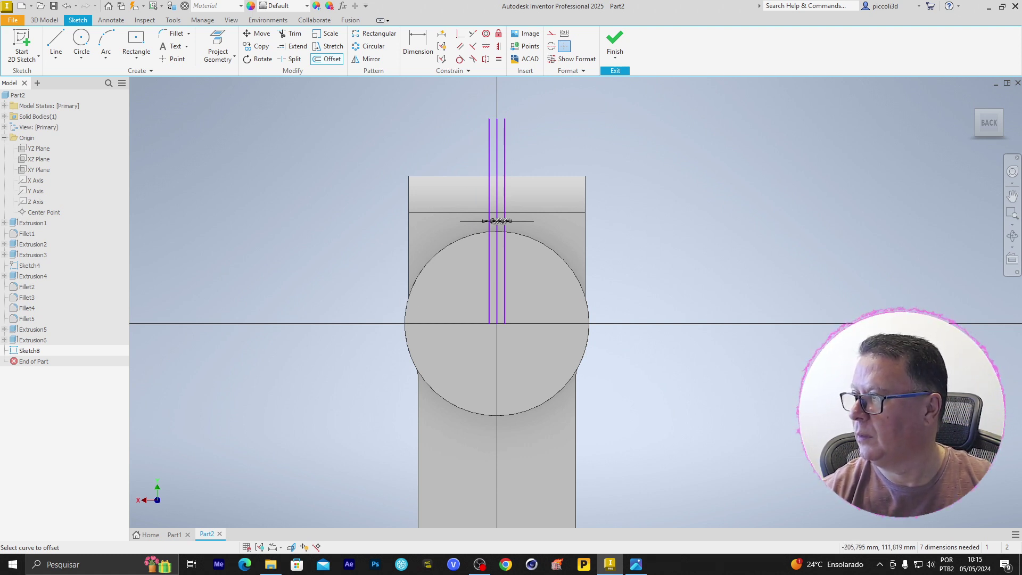
Delete both 3 mm offset lines, keeping only the vertical centre line
scroll(520, 183, down, 2)
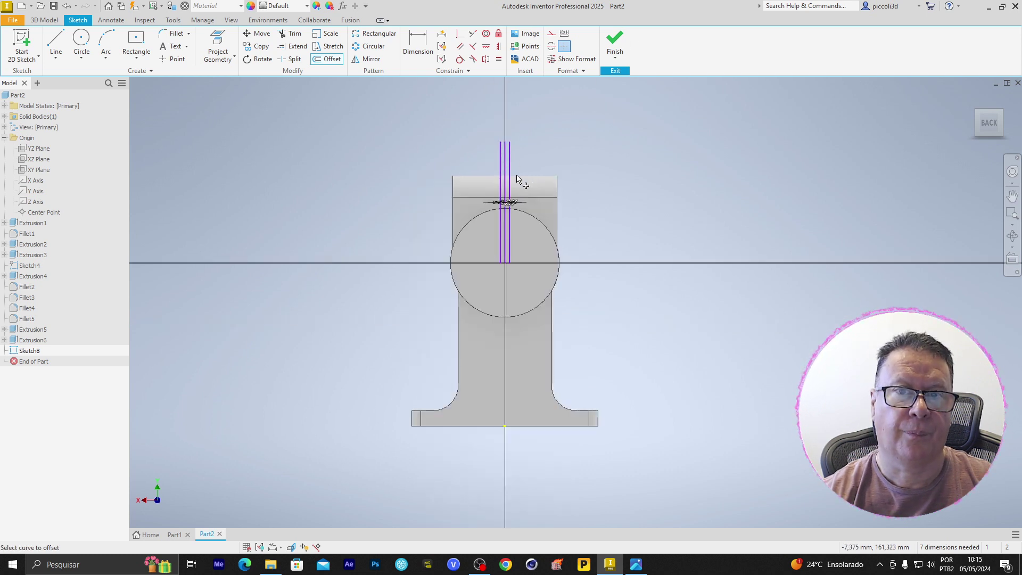
scroll(491, 155, up, 5)
click(493, 131)
scroll(494, 131, up, 3)
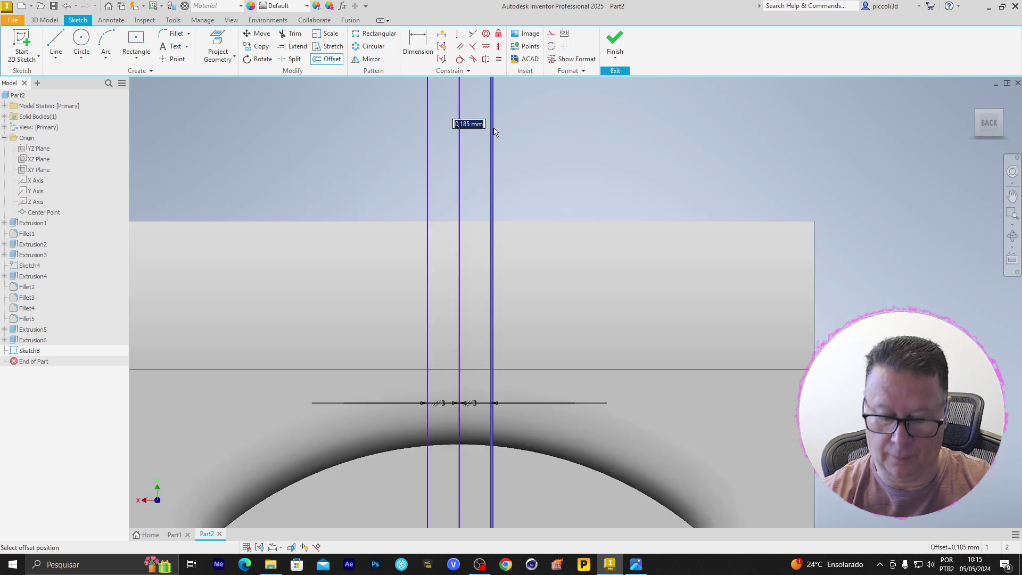
key(Escape)
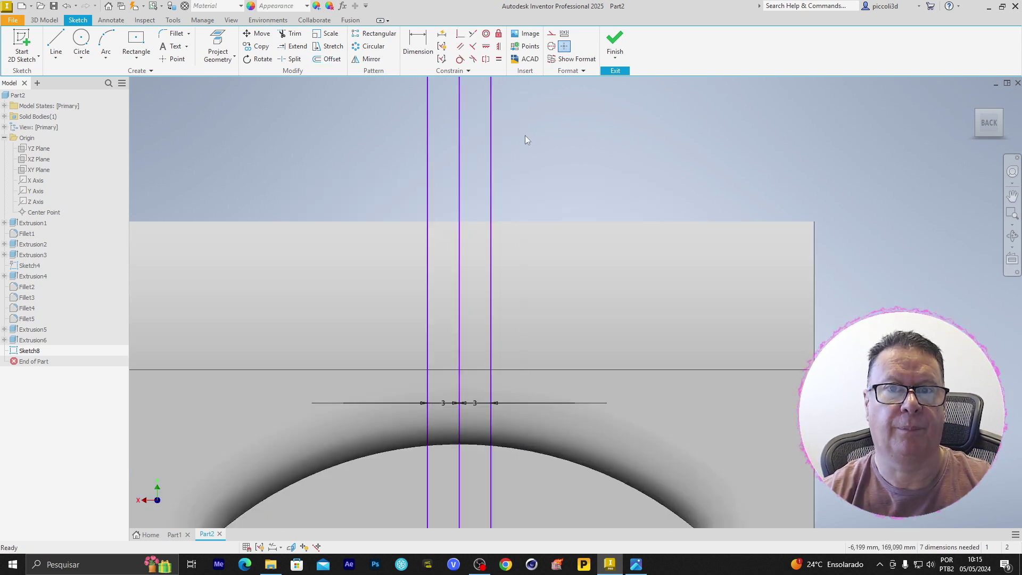
mouse_move(515, 125)
mouse_down()
mouse_move(477, 154)
mouse_move(404, 163)
mouse_up()
key(Delete)
key(Delete)
Offset the vertical centre line 1.5 mm to its right
key(o)
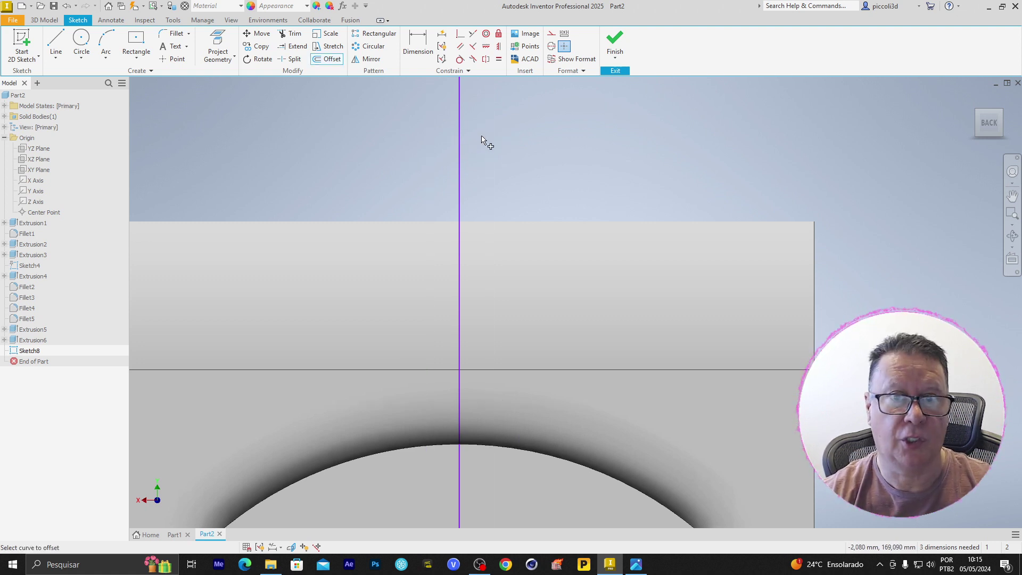
click(460, 131)
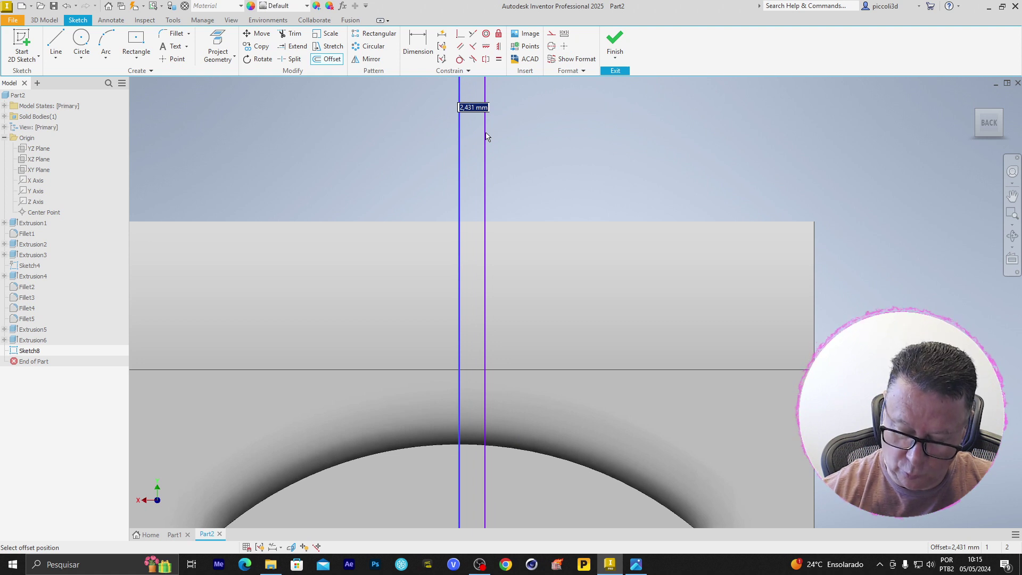
key(Return)
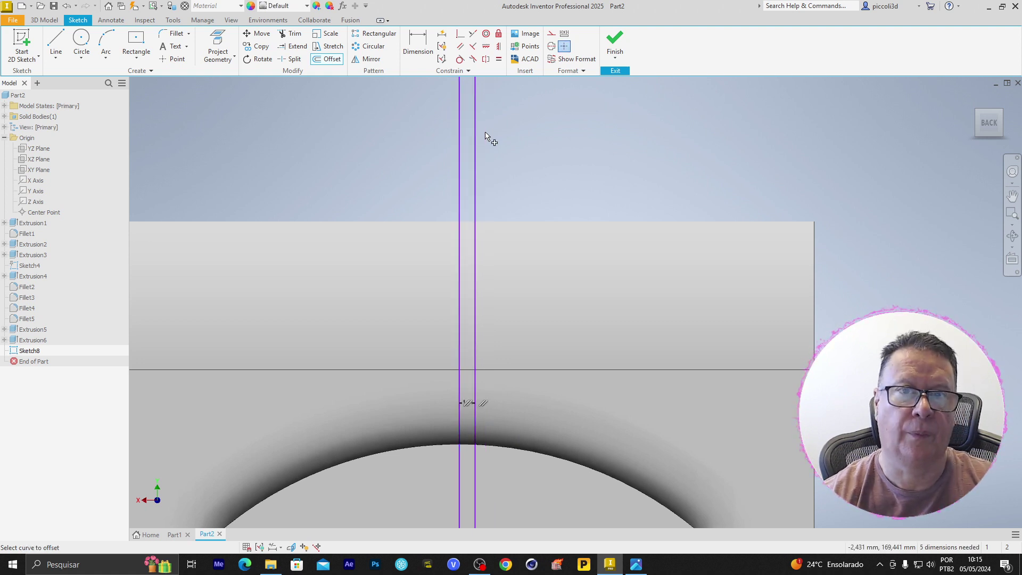
click(457, 122)
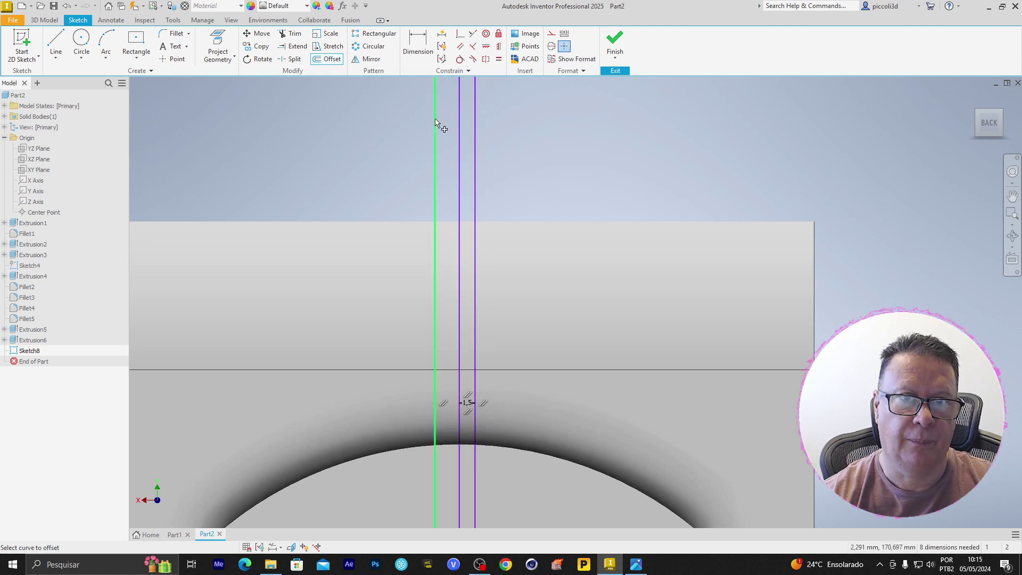
click(436, 132)
key(Escape)
click(434, 134)
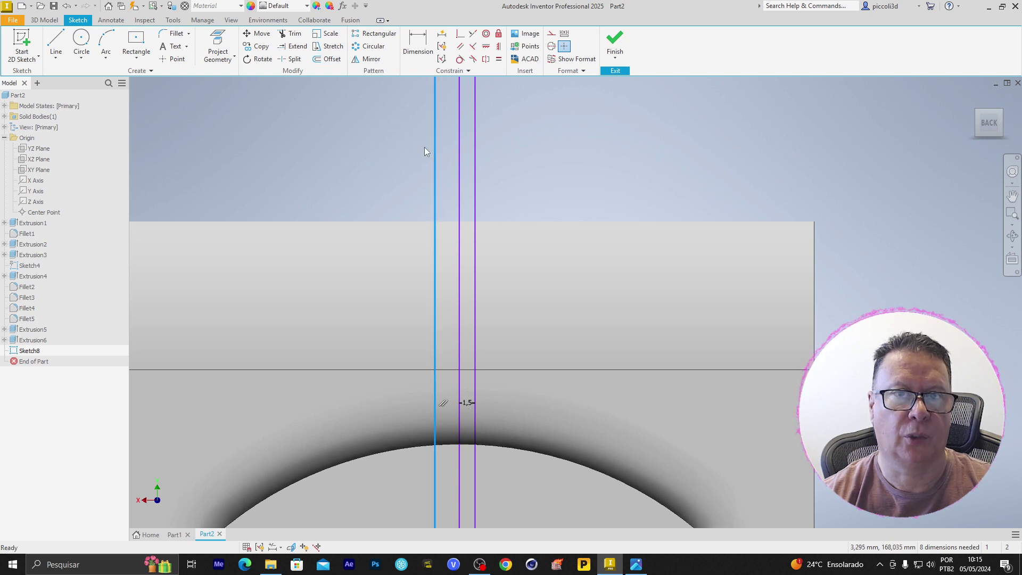
key(Delete)
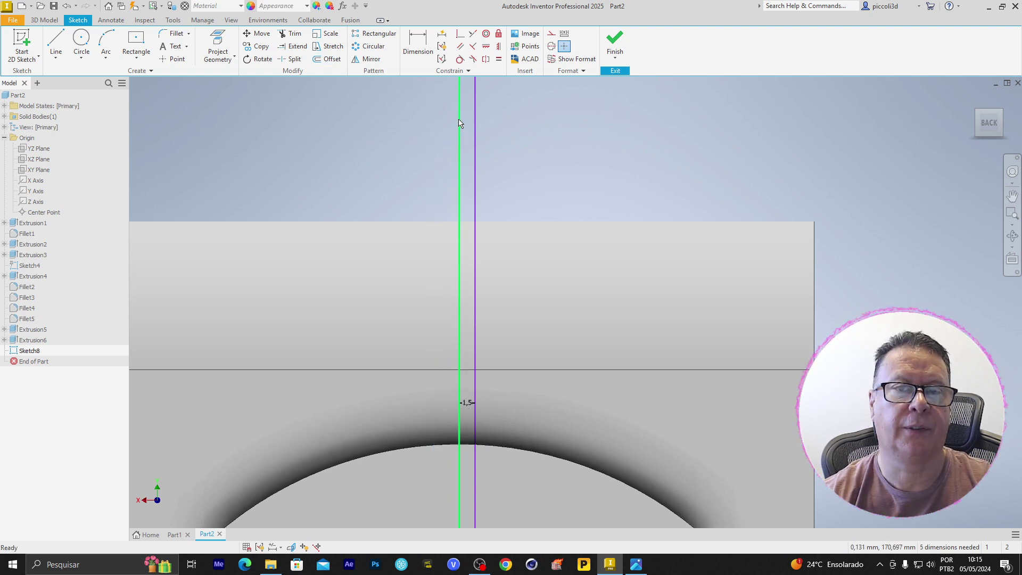
Offset the vertical centre line 1.5 mm to its left
key(o)
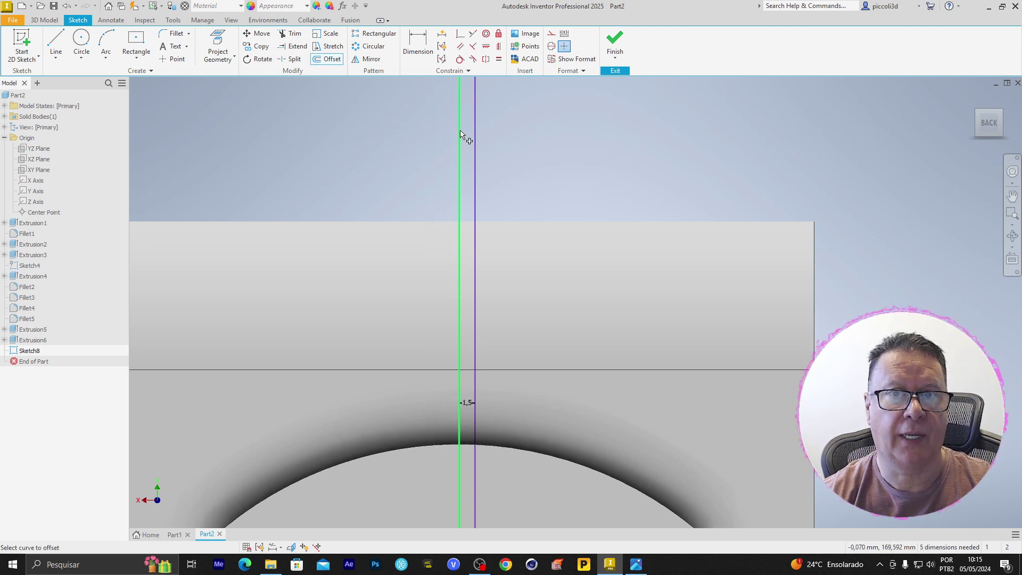
click(461, 134)
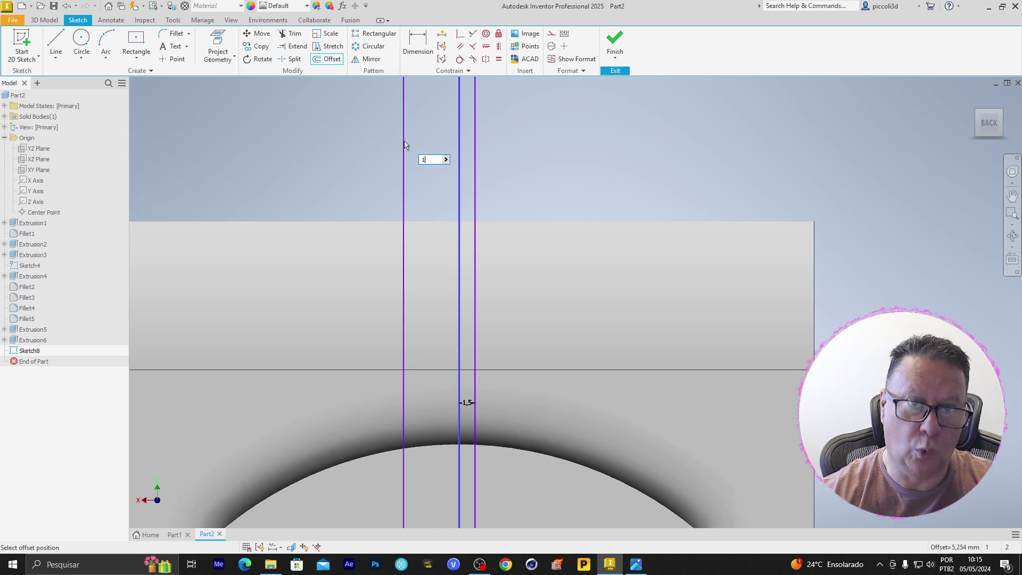
text(1,5)
key(Return)
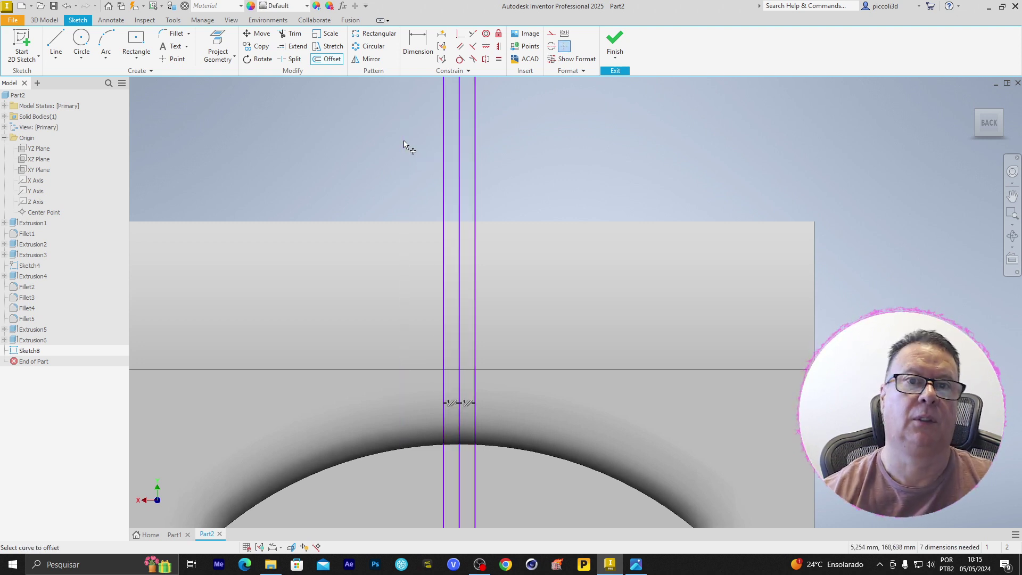
scroll(312, 218, up, 2)
scroll(340, 255, down, 4)
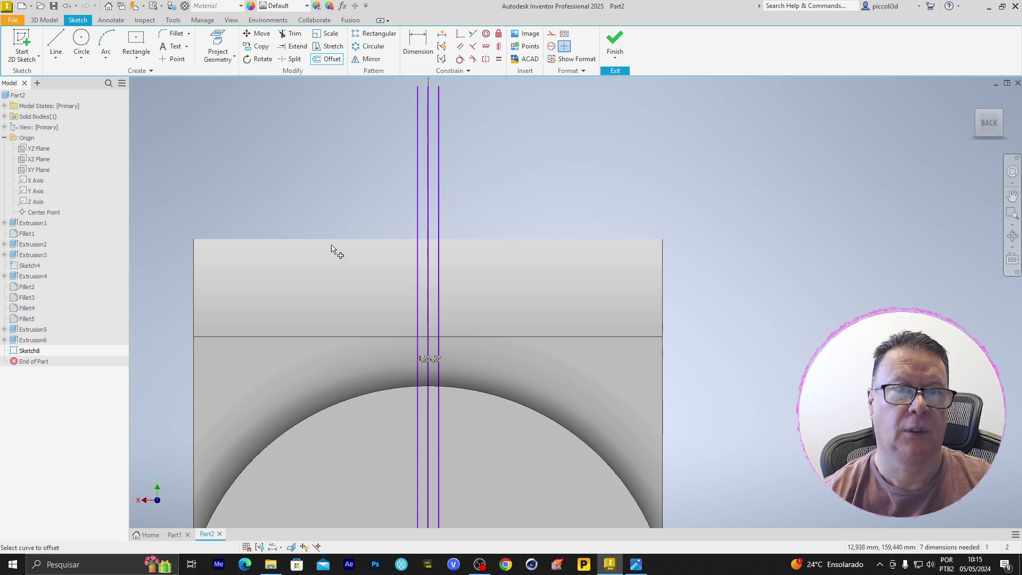
Draw a two-point rectangle between the outer offset lines, 3 mm wide and about 63.5 mm tall, from above the lug down to the cylinder's centre
click(142, 45)
scroll(532, 329, up, 3)
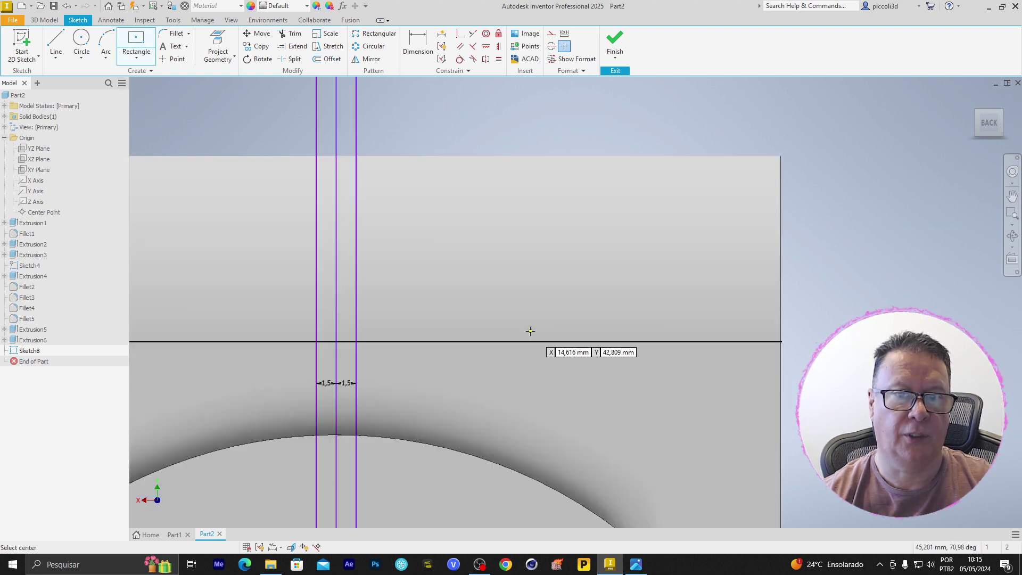
click(150, 63)
click(157, 75)
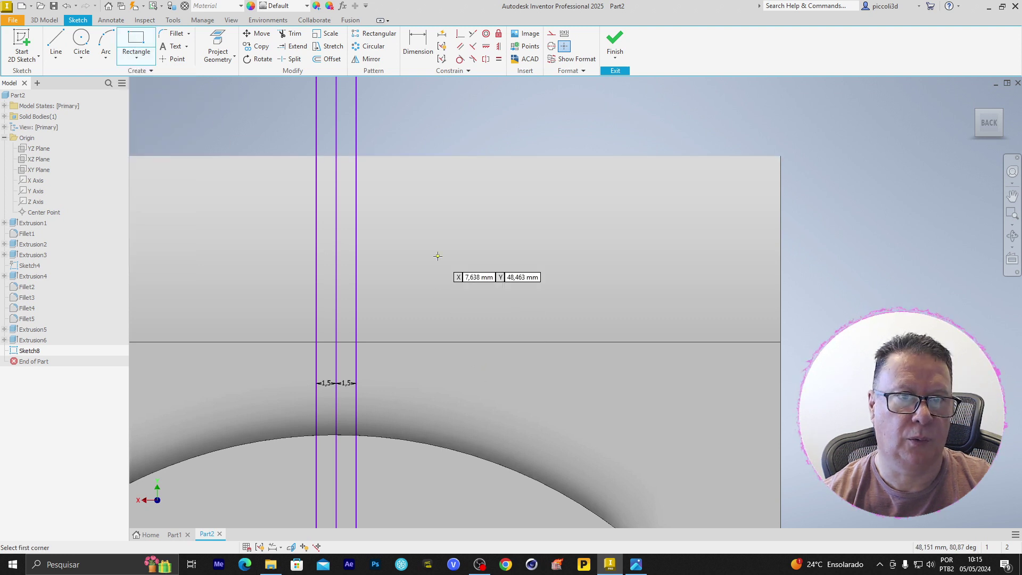
scroll(396, 301, down, 3)
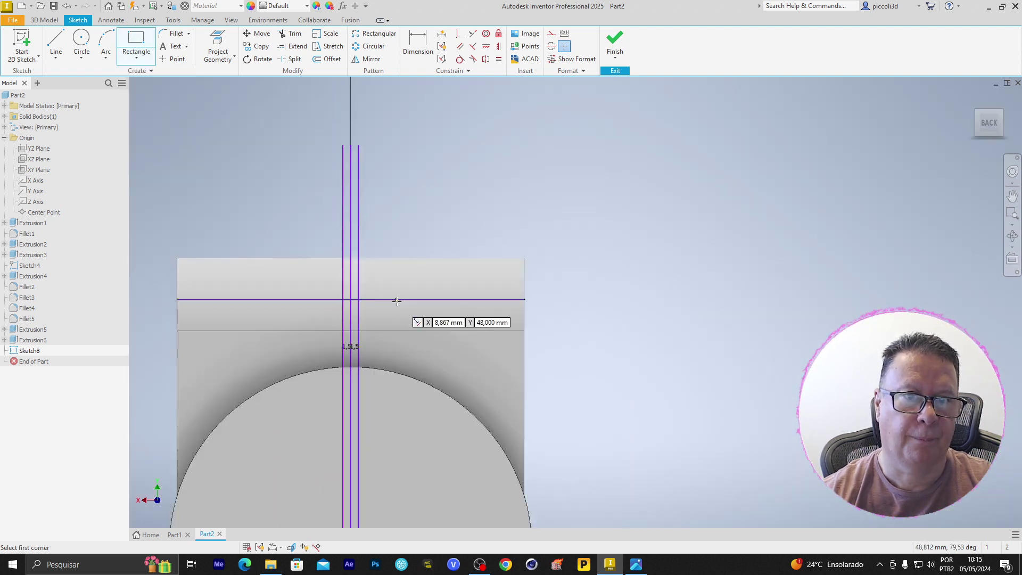
click(343, 222)
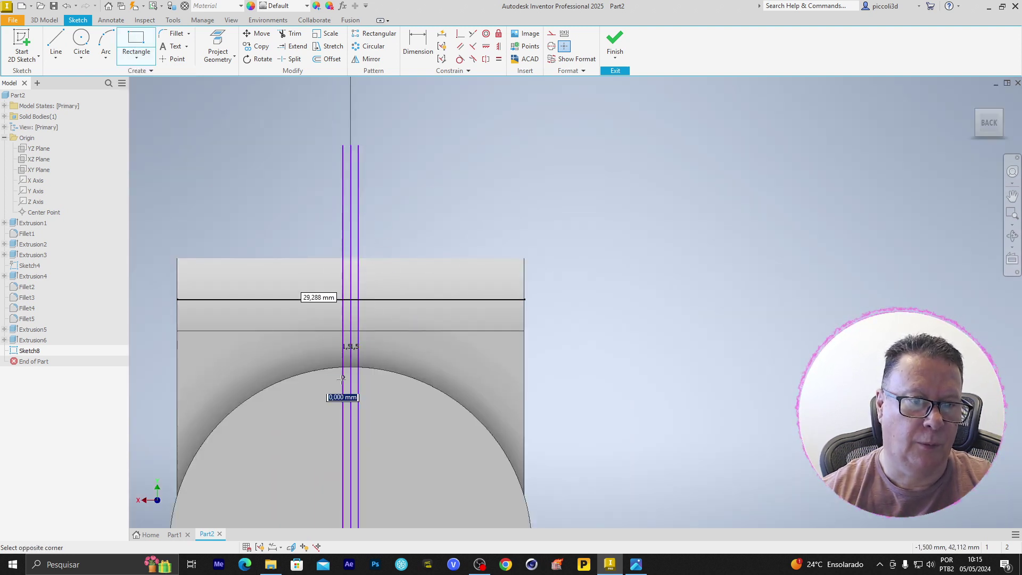
scroll(341, 378, up, 5)
scroll(407, 423, down, 3)
scroll(410, 421, up, 5)
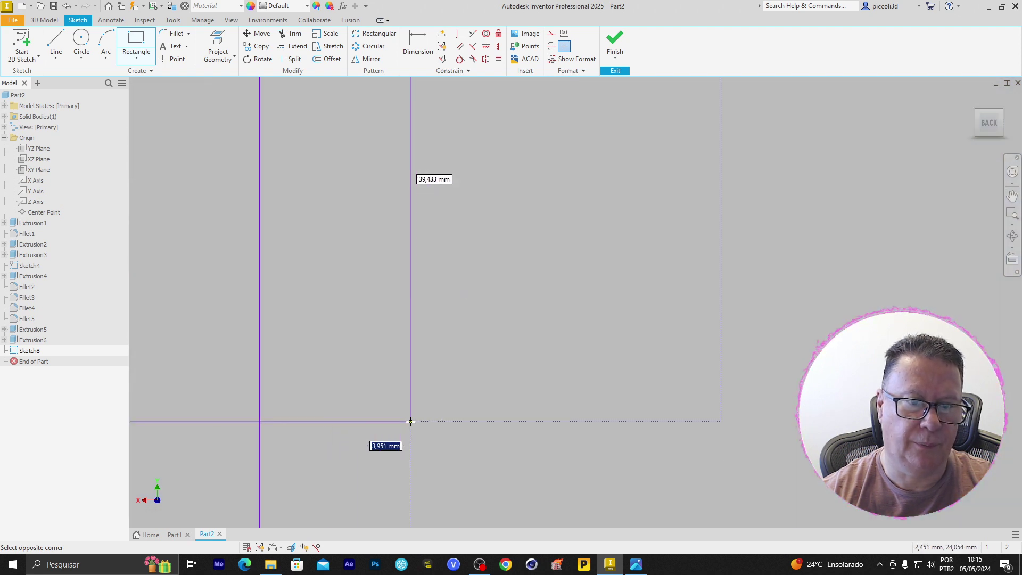
scroll(383, 394, down, 5)
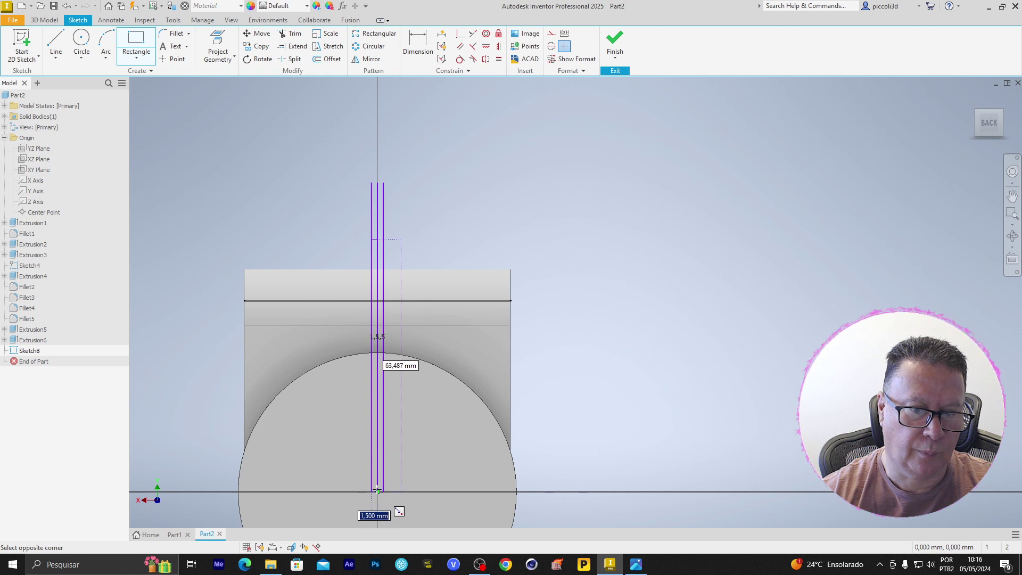
click(383, 492)
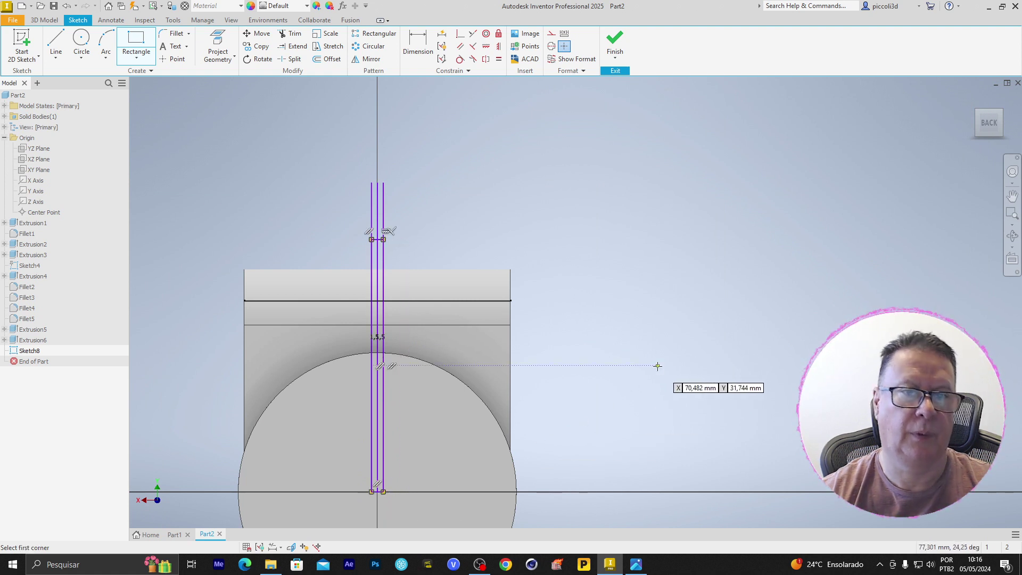
Delete the three vertical guide lines, keeping the rectangle, and finish the sketch
key(Escape)
drag(417, 198, 330, 230)
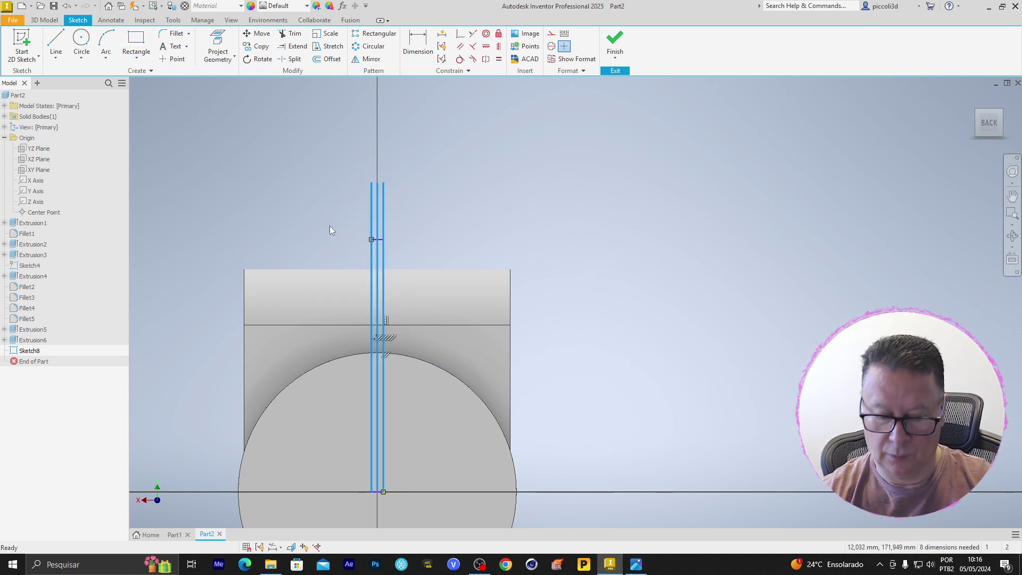
key(Delete)
click(615, 41)
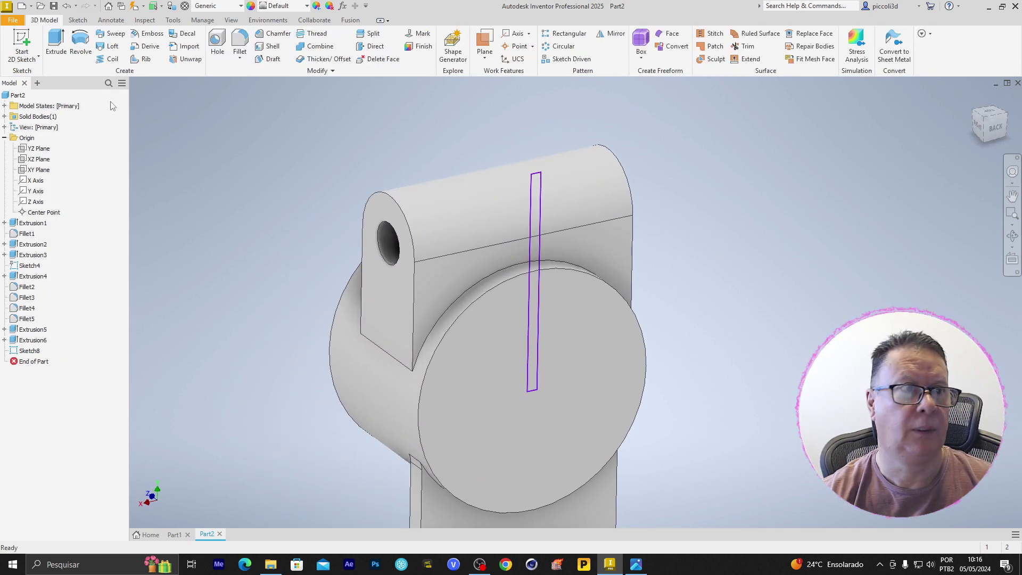
Cut the narrow rectangle about 81.75 mm deep through the lug and cylinder with an extrusion
click(57, 44)
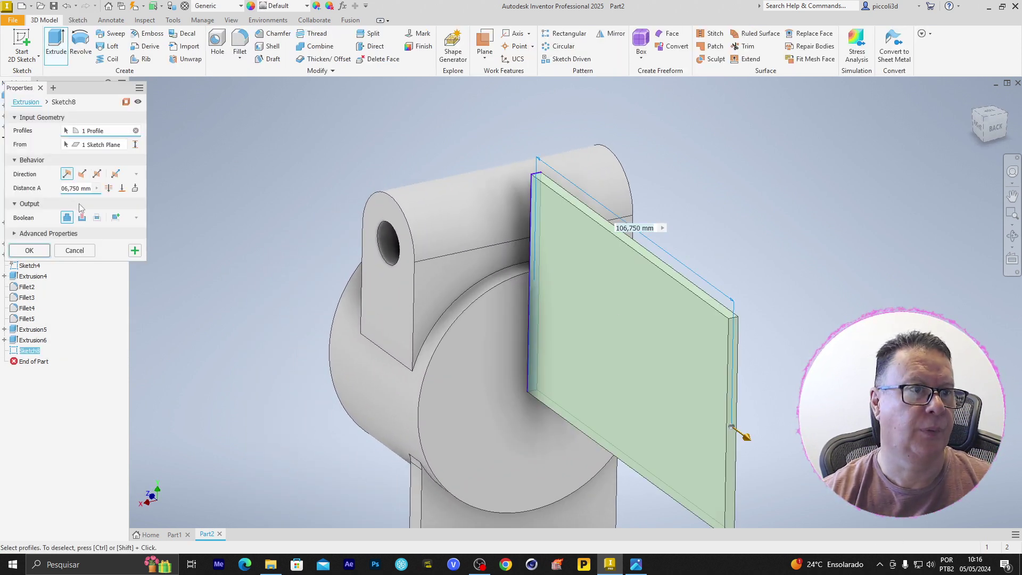
mouse_move(748, 441)
mouse_down()
mouse_move(659, 368)
mouse_move(382, 206)
mouse_up()
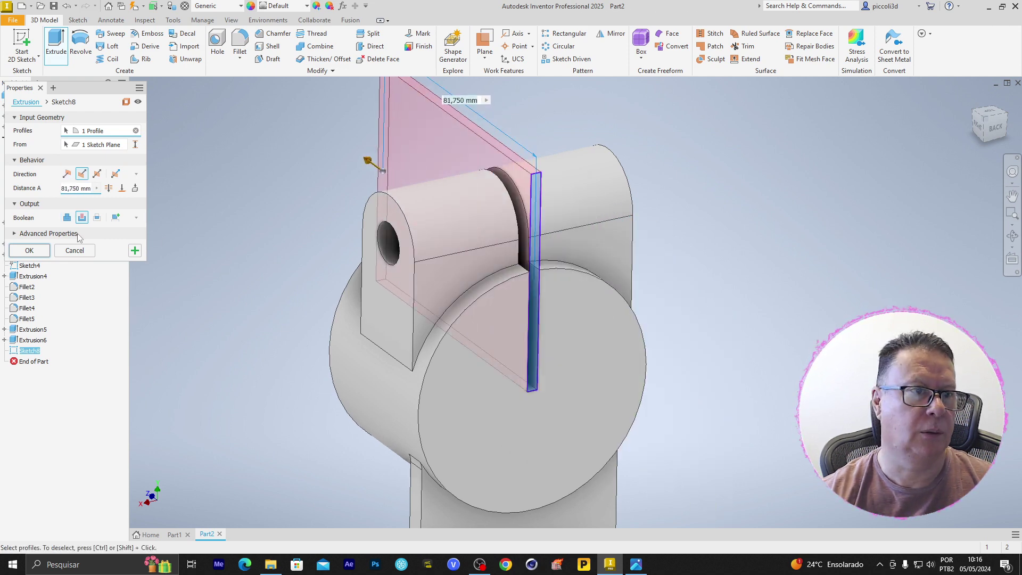
click(29, 250)
mouse_move(715, 317)
shift+middle_down()
mouse_move(652, 319)
mouse_move(675, 280)
mouse_move(681, 308)
mouse_move(726, 333)
mouse_move(655, 380)
mouse_move(686, 392)
shift+middle_up()
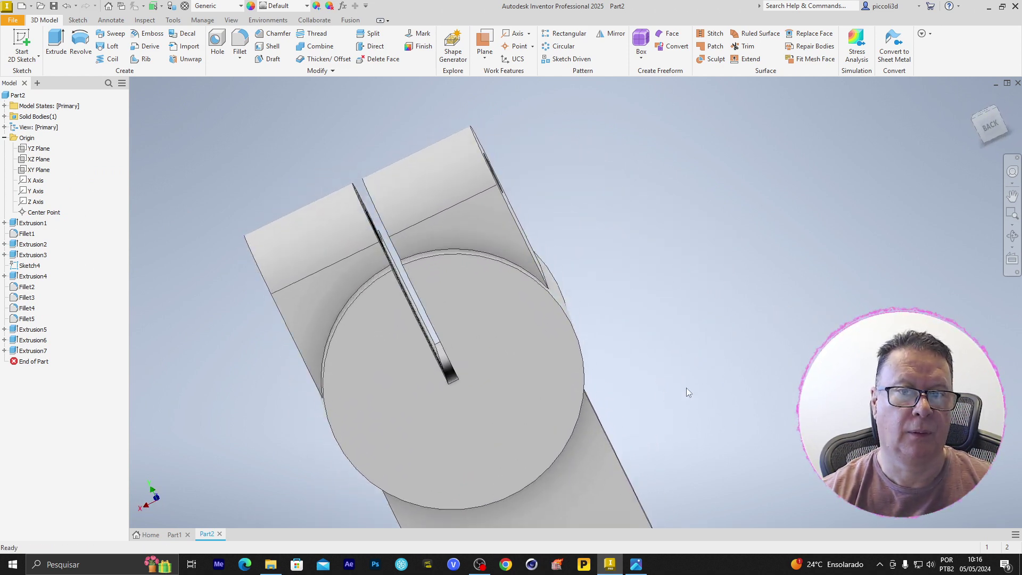
Start a sketch on the cylinder's back face and draw a circle about 45.7 mm in diameter centred on the cylinder
click(22, 43)
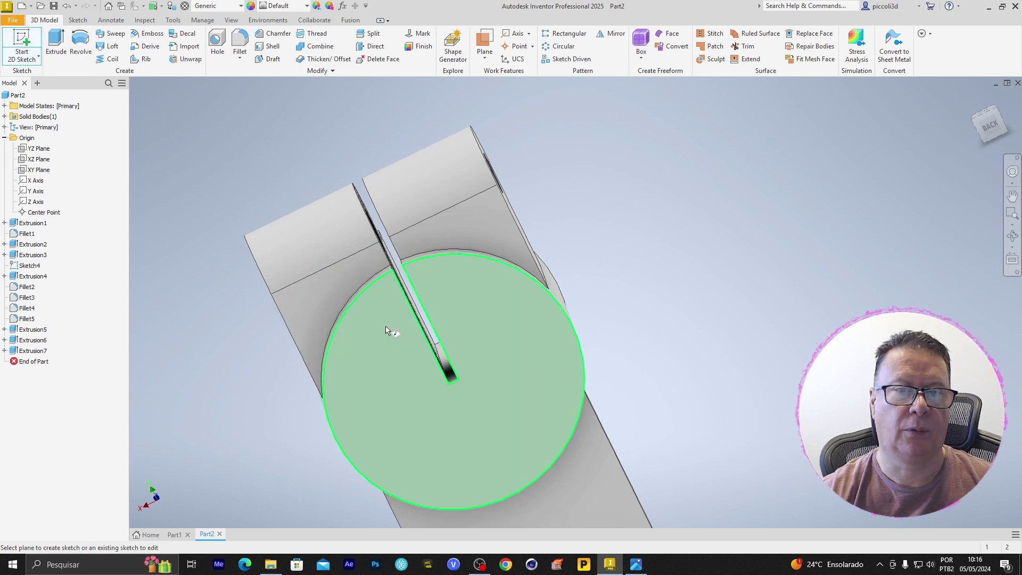
click(484, 318)
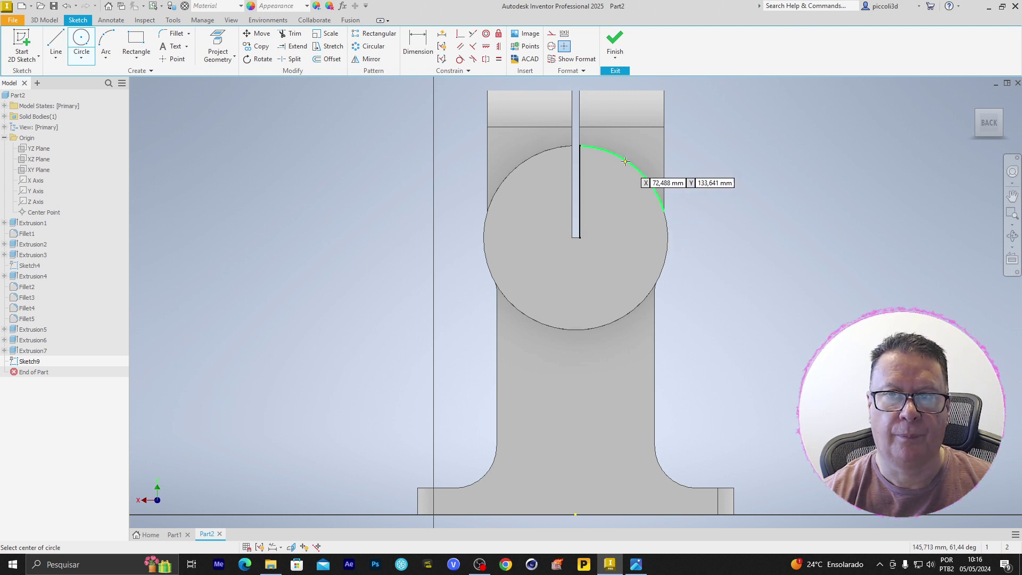
click(575, 238)
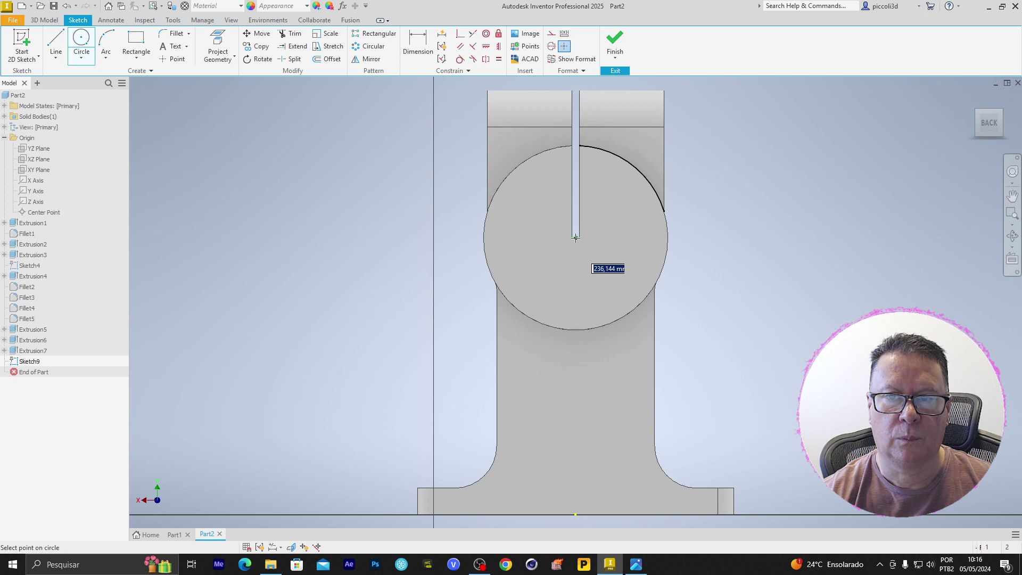
click(618, 280)
Dimension the circle's diameter at 60 mm and finish the sketch
key(d)
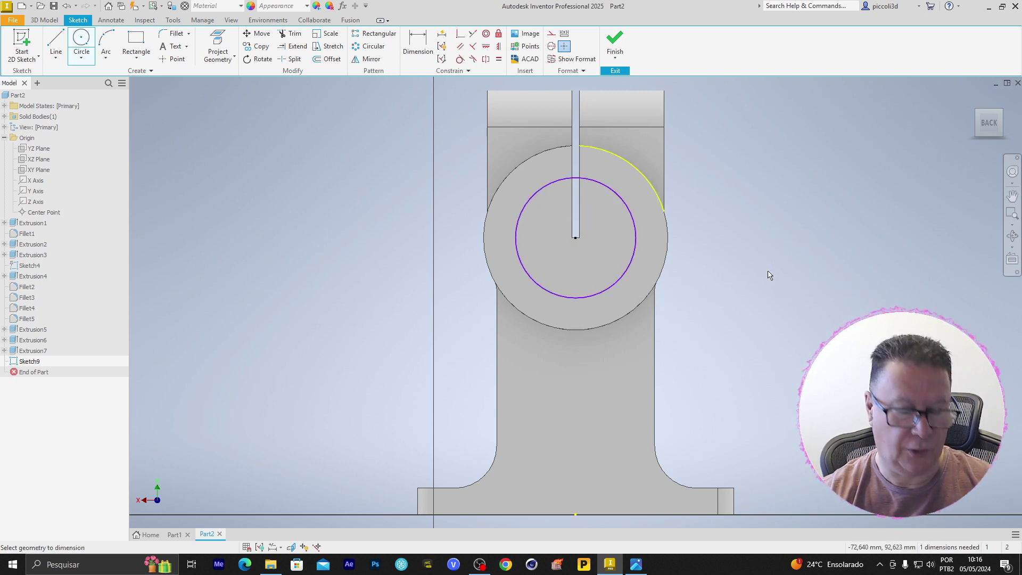
click(635, 219)
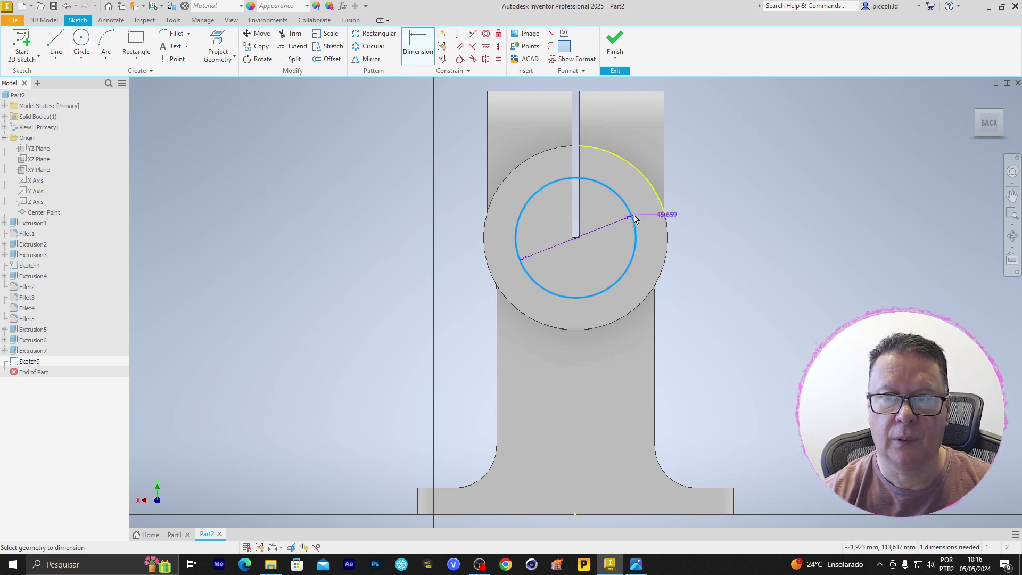
click(733, 172)
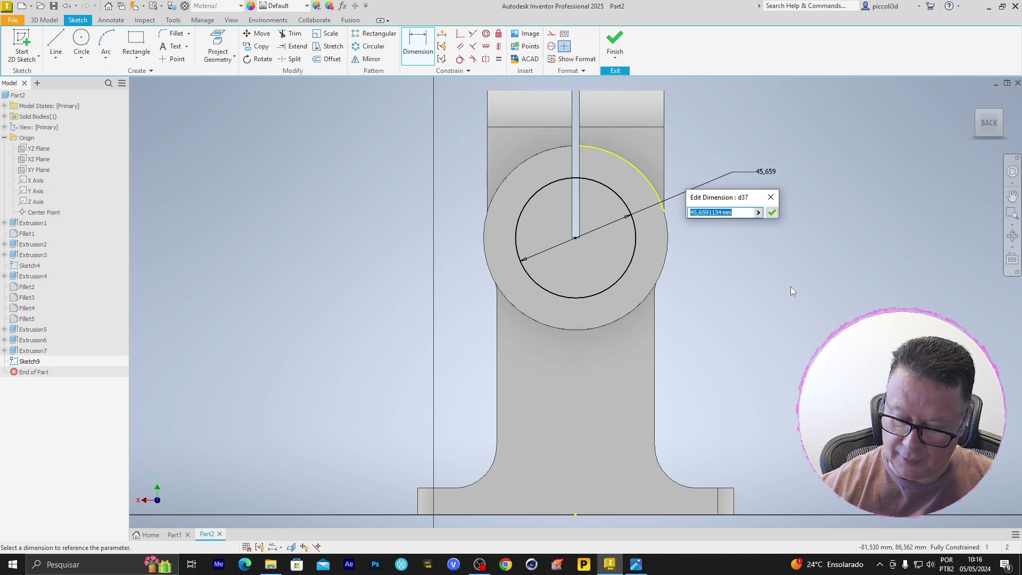
text(60)
key(Return)
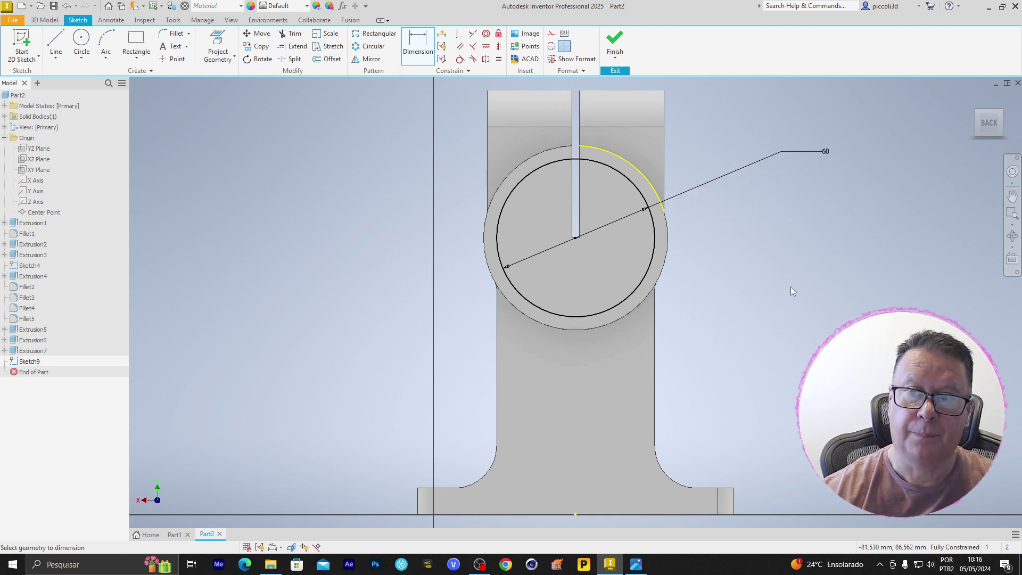
click(614, 45)
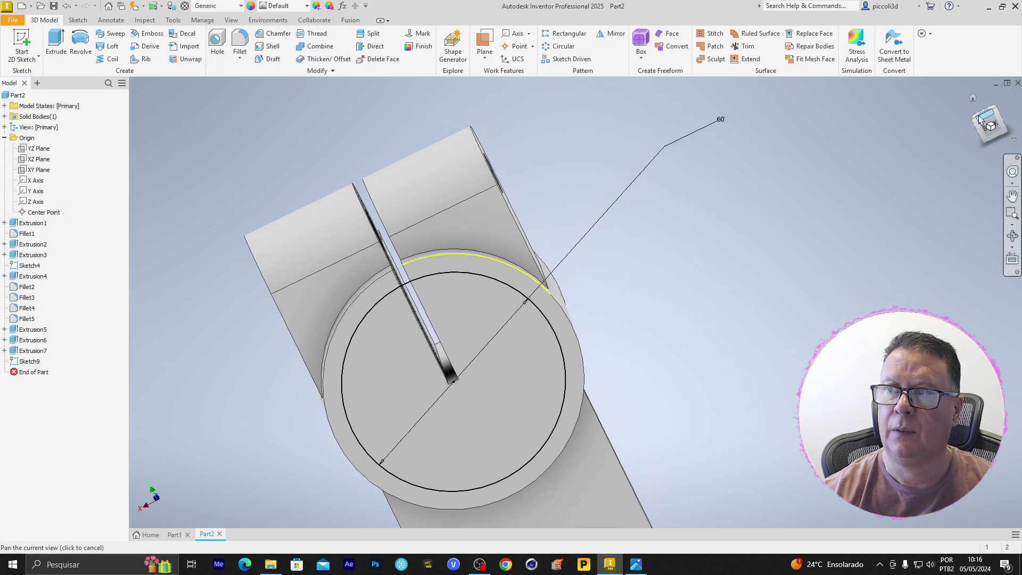
Cut the 60 mm circle about 124 mm deep through the whole cylinder with an extrusion to form its bore
click(973, 97)
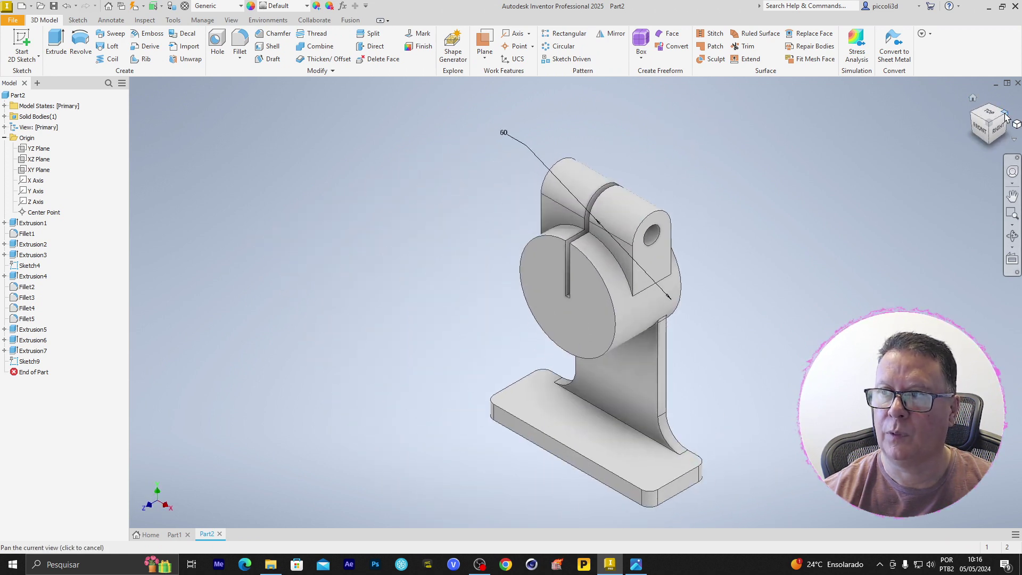
click(1005, 118)
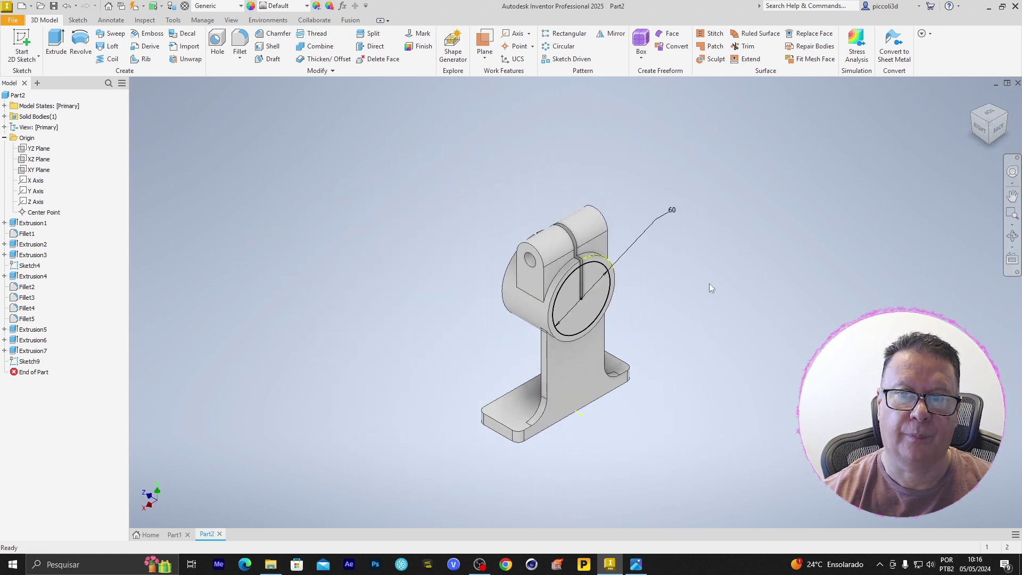
click(55, 42)
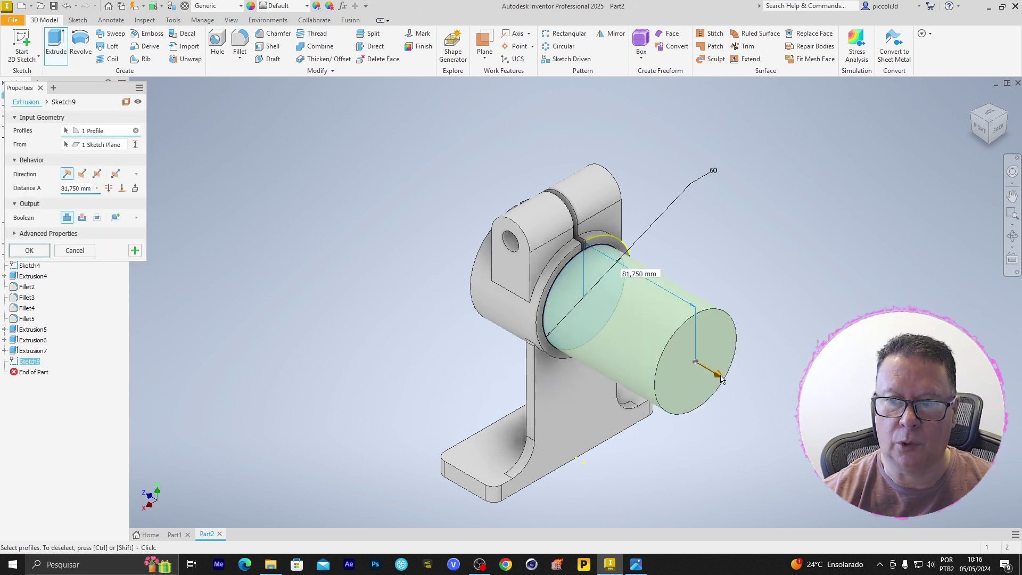
drag(721, 379, 401, 276)
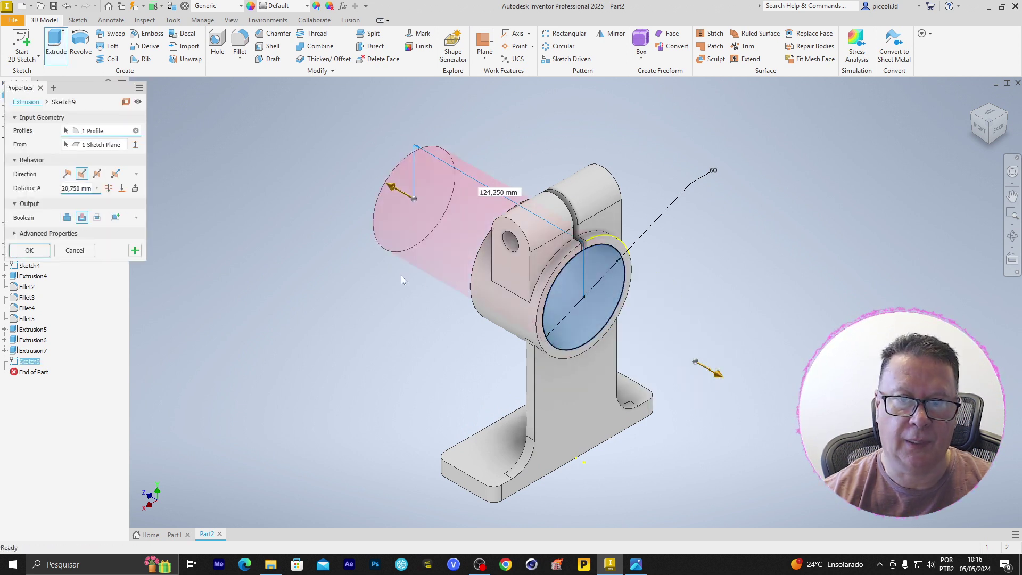
click(30, 250)
Sketch on the base's front face a vertical line about 105 mm long from the bore's centre to the midpoint of the base's bottom edge
shift+middle_drag(760, 317, 351, 347)
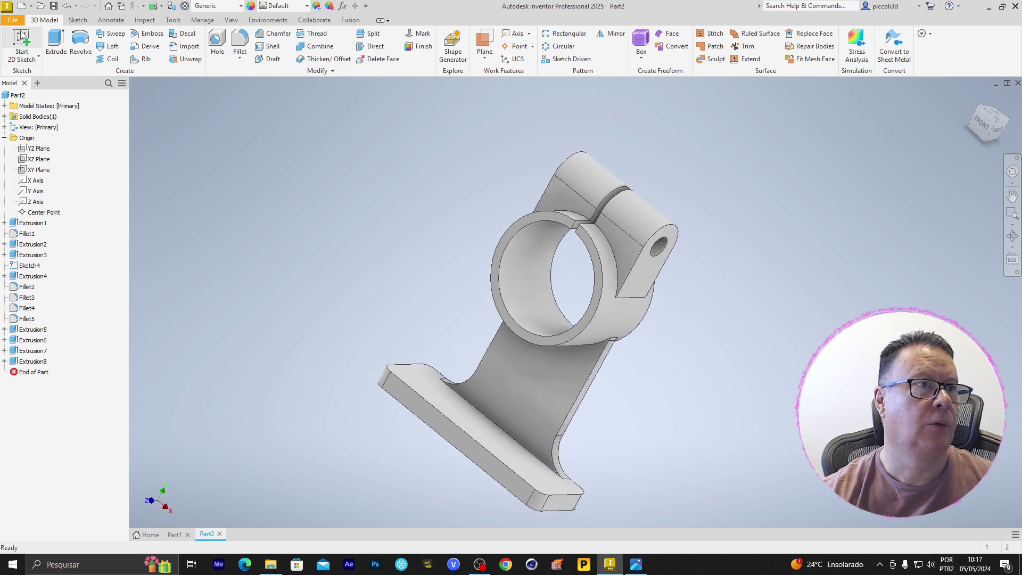
key(s)
click(436, 420)
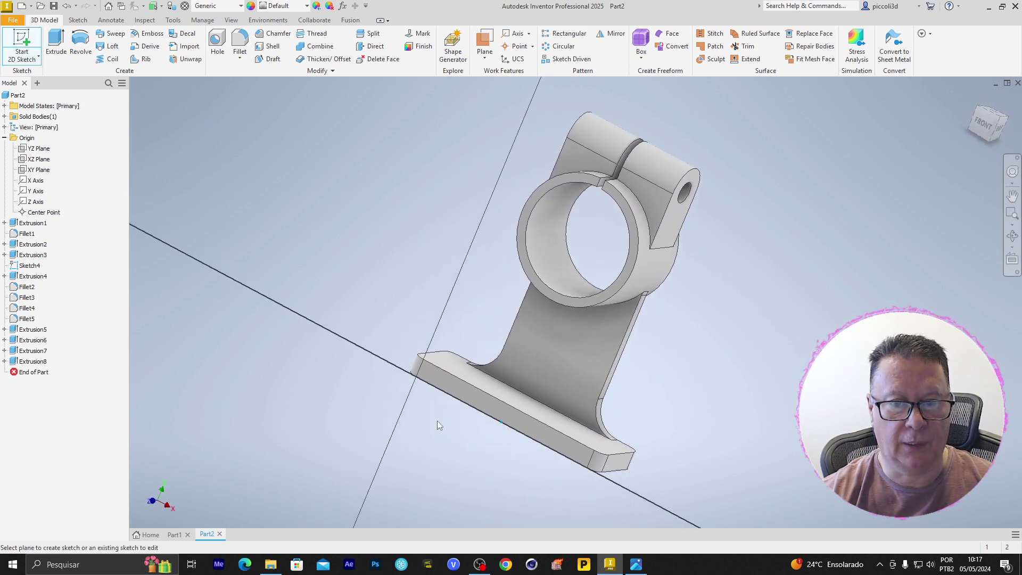
key(l)
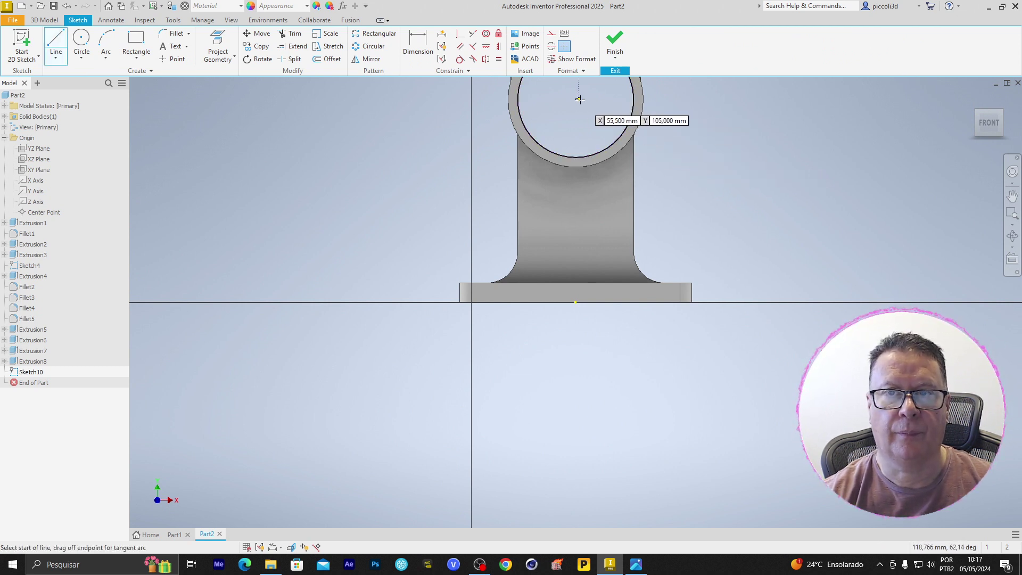
click(576, 100)
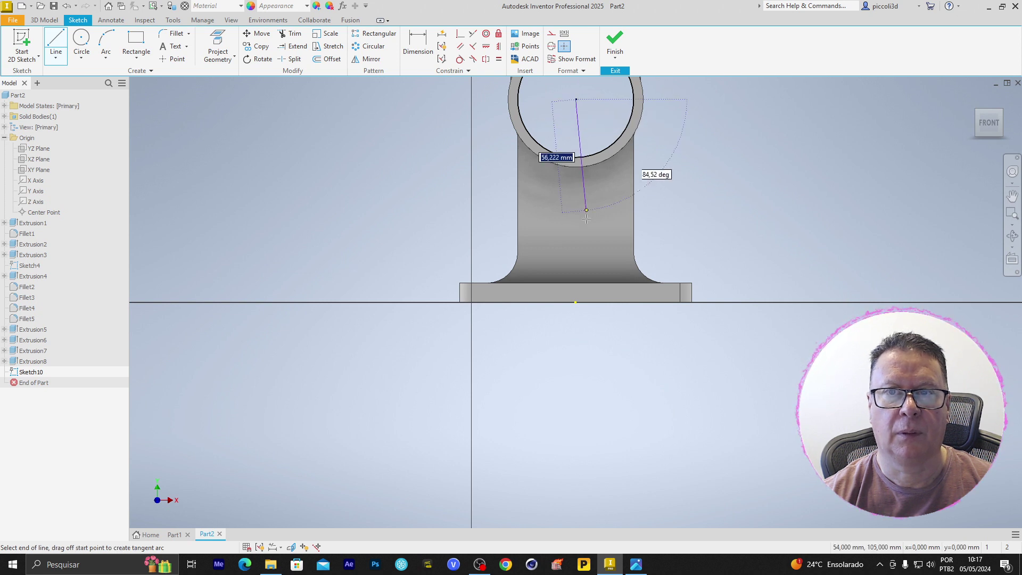
click(575, 303)
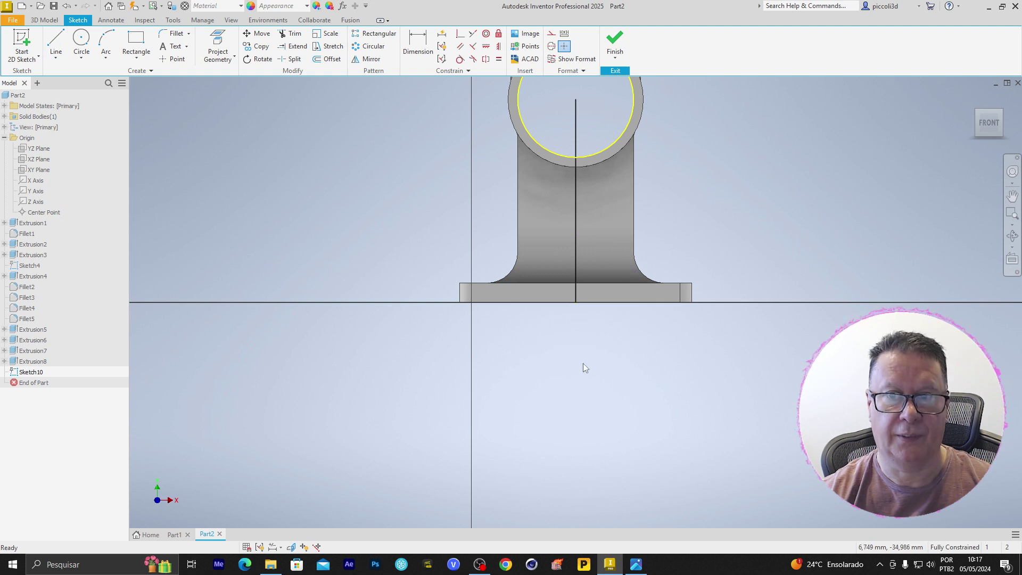
middle_drag(583, 365, 517, 488)
key(Escape)
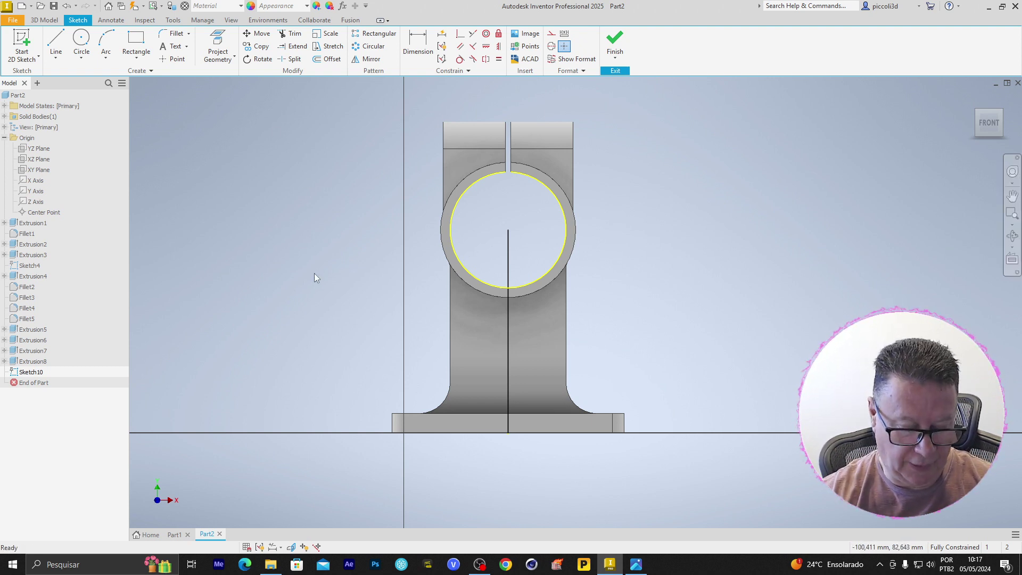
Offset the vertical centre line 3 mm to its right and 3 mm to its left
key(o)
click(508, 329)
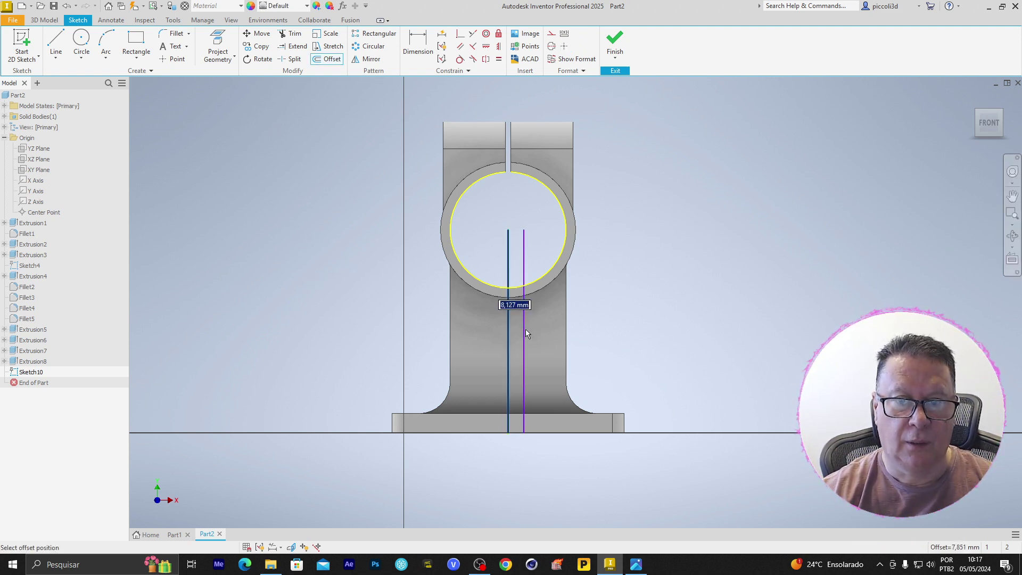
text(3)
key(Return)
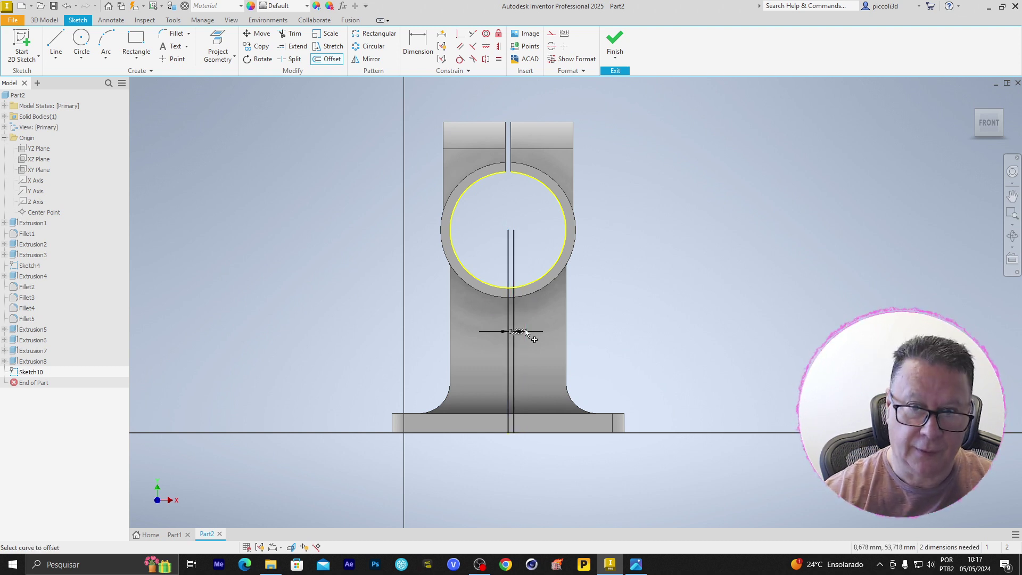
click(508, 320)
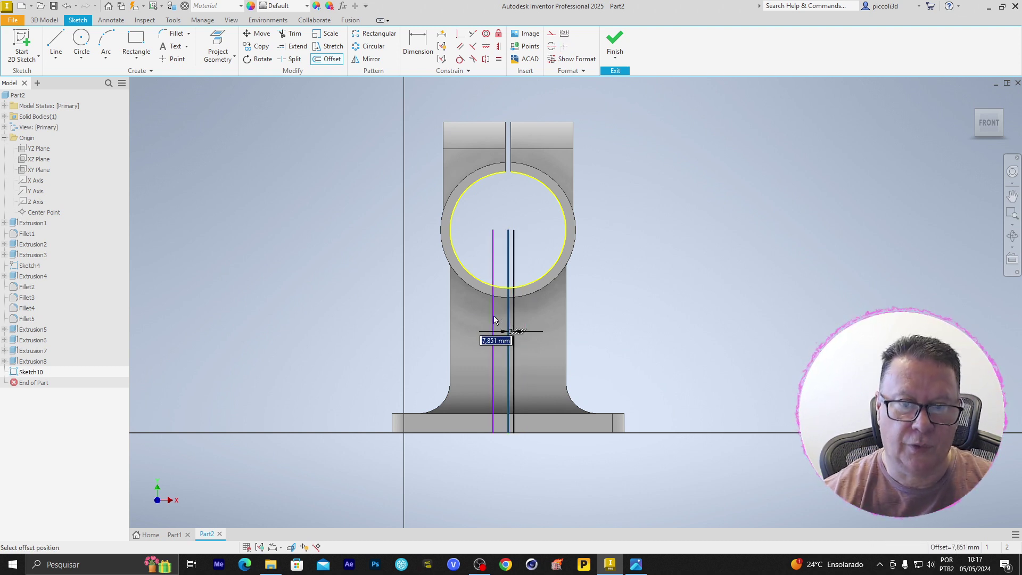
text(3)
key(Return)
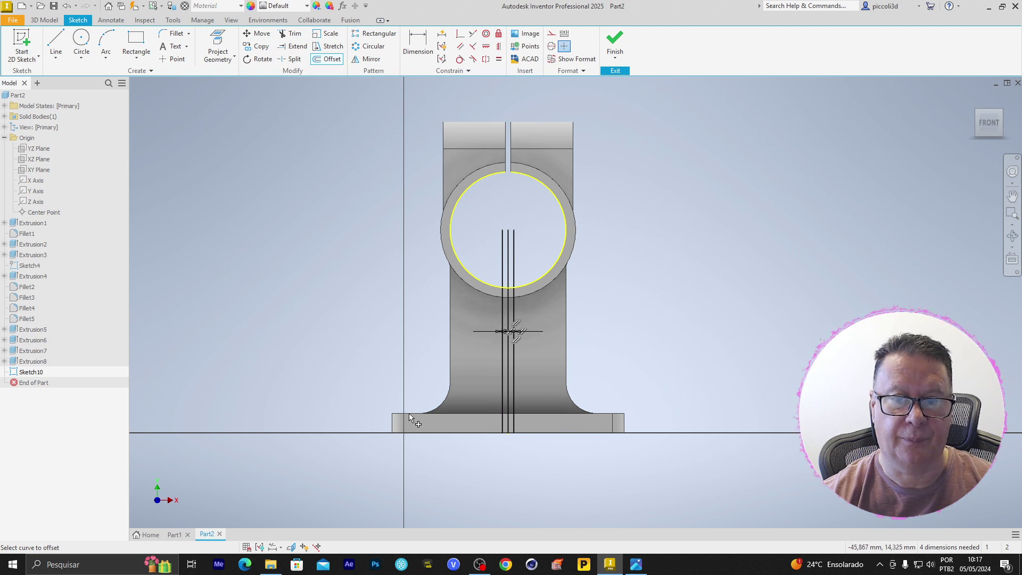